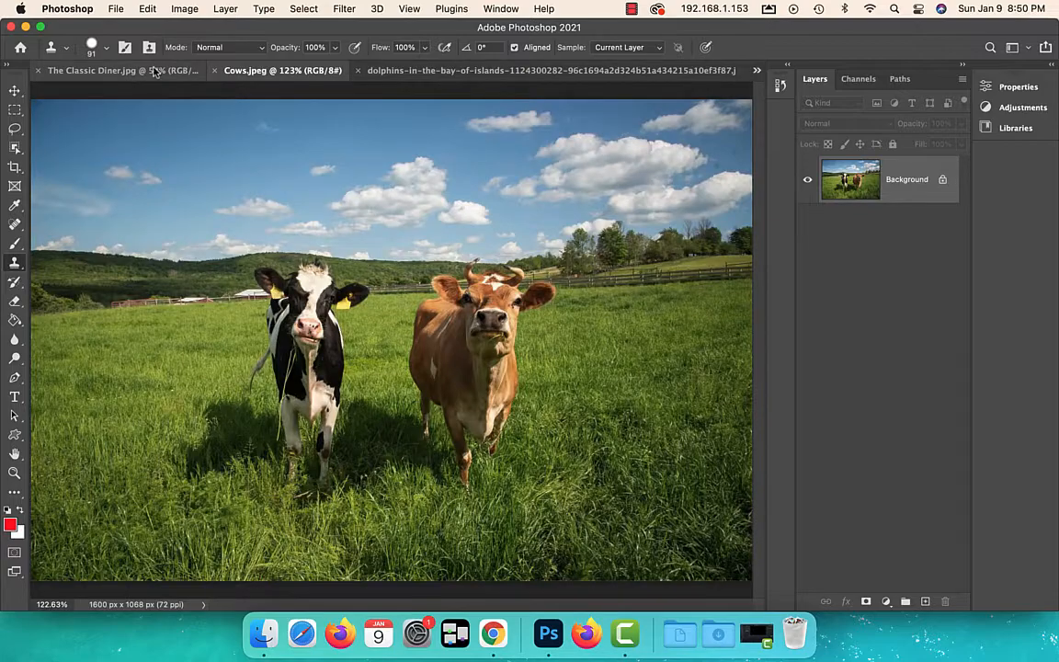
Step: Switch to The Classic Diner.jpg and view the sign lettering at 200% zoom
click(146, 69)
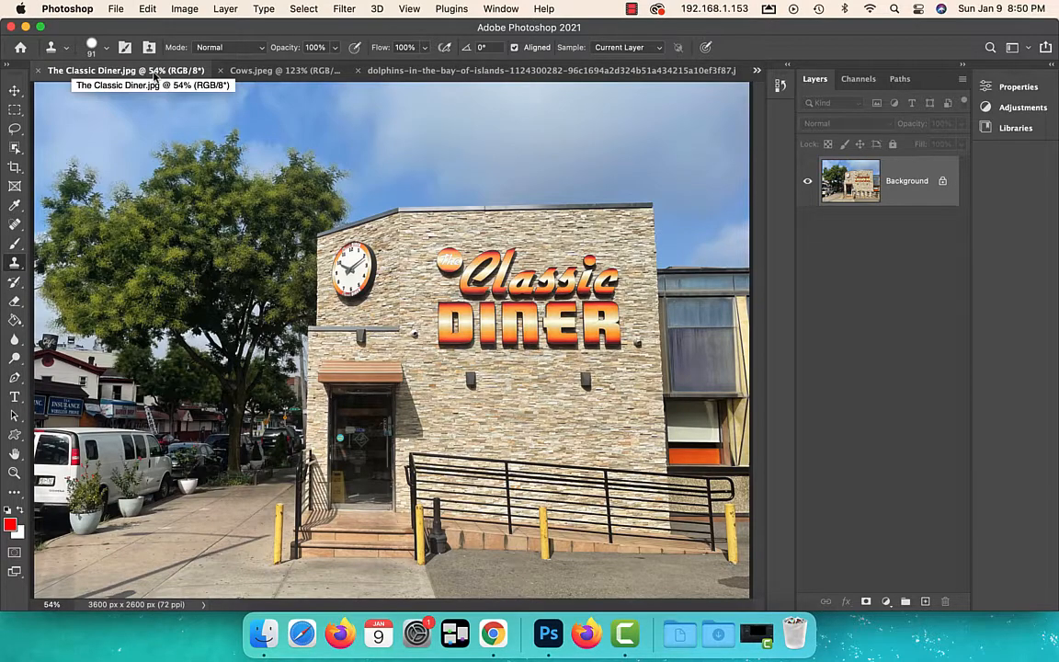
key(super+equal)
key(super+equal)
key(super+equal)
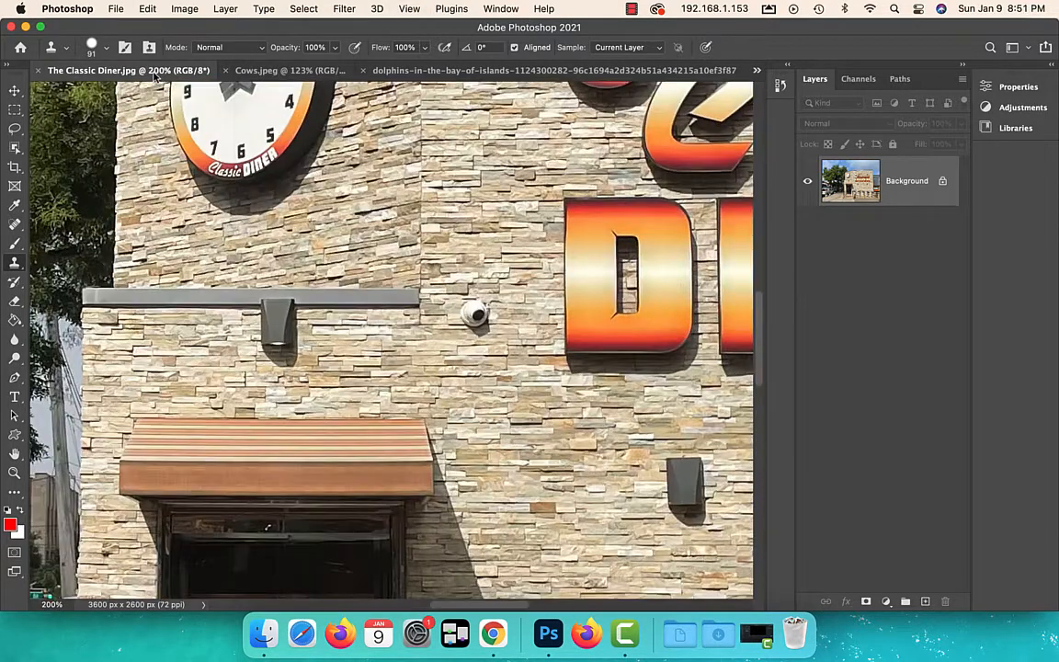
drag(727, 155, 266, 325)
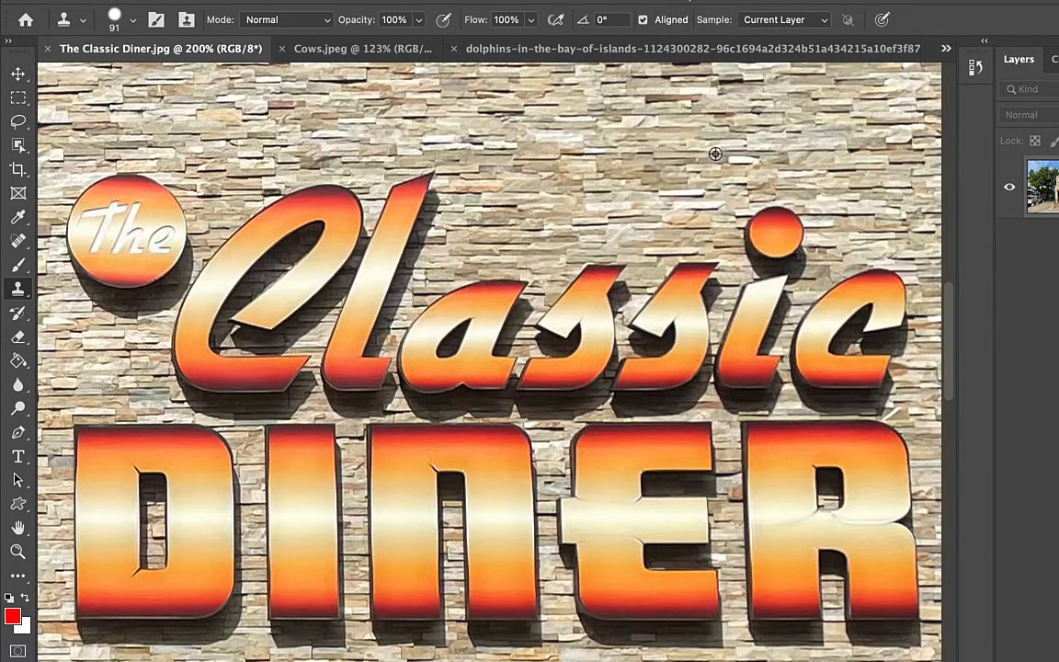
Step: Try cloning the orange dot of the "i" onto the bare stone wall beside it, and undo the stroke
alt+click(773, 234)
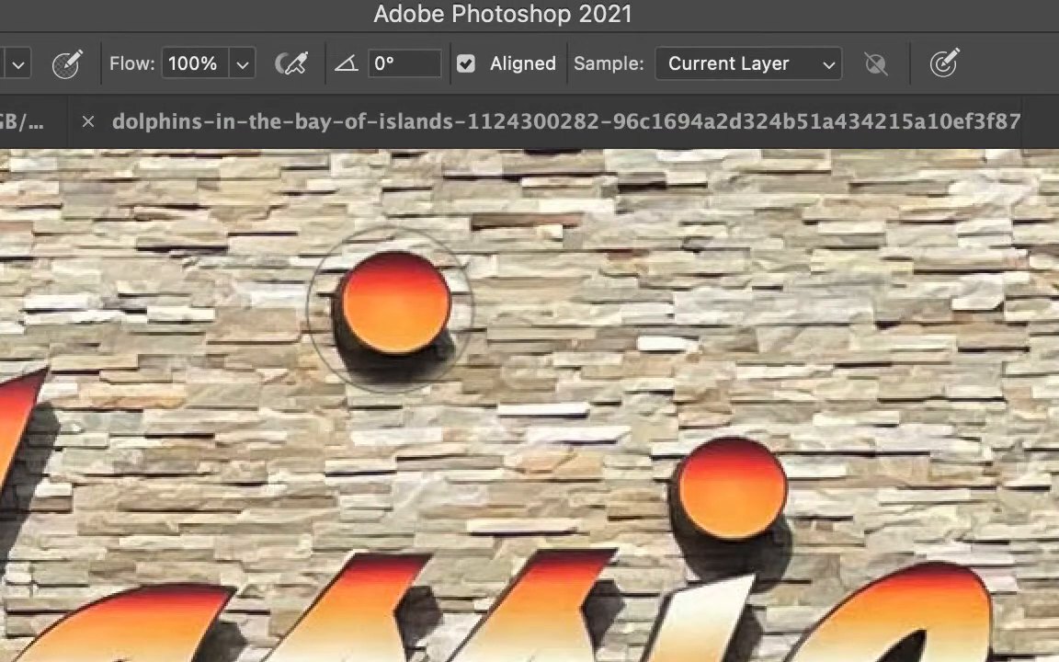
mouse_move(384, 313)
mouse_down()
mouse_move(407, 321)
mouse_move(372, 323)
mouse_move(404, 351)
mouse_move(380, 319)
mouse_move(390, 334)
mouse_move(399, 319)
mouse_move(380, 330)
mouse_up()
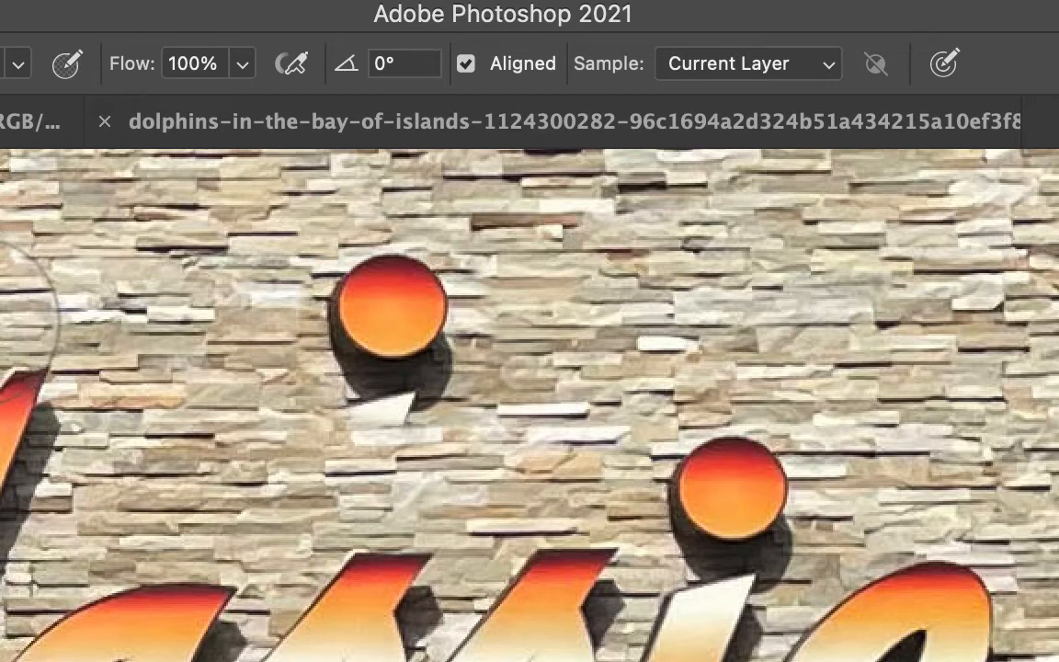
key(super+z)
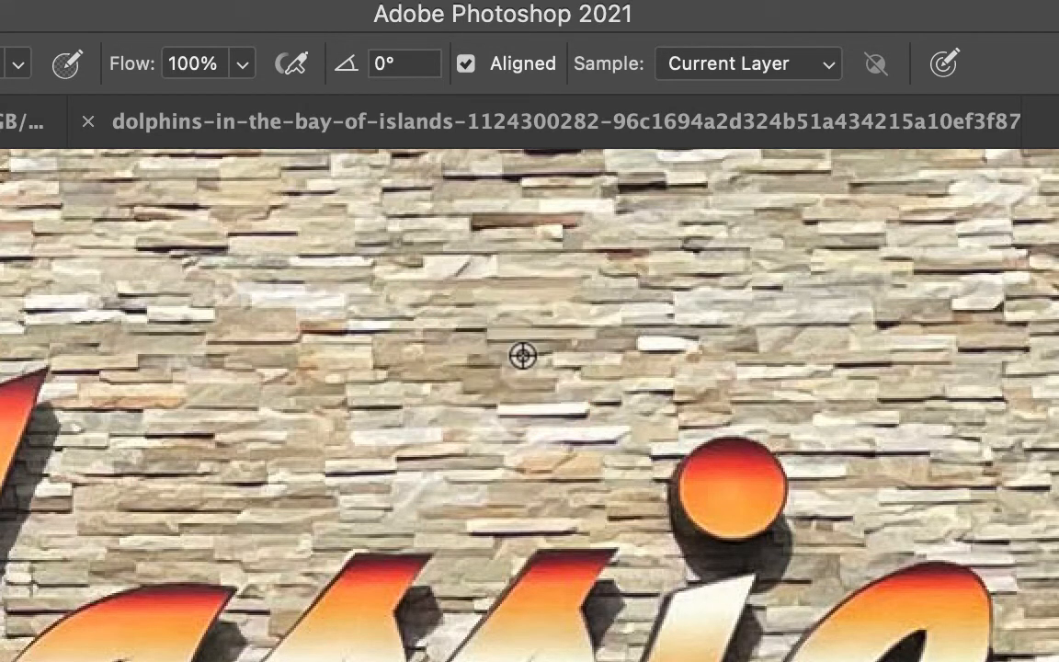
Step: Clone clean stone over the round "The" emblem and the upper parts of the "C" and "l" in "Classic"
alt+click(440, 289)
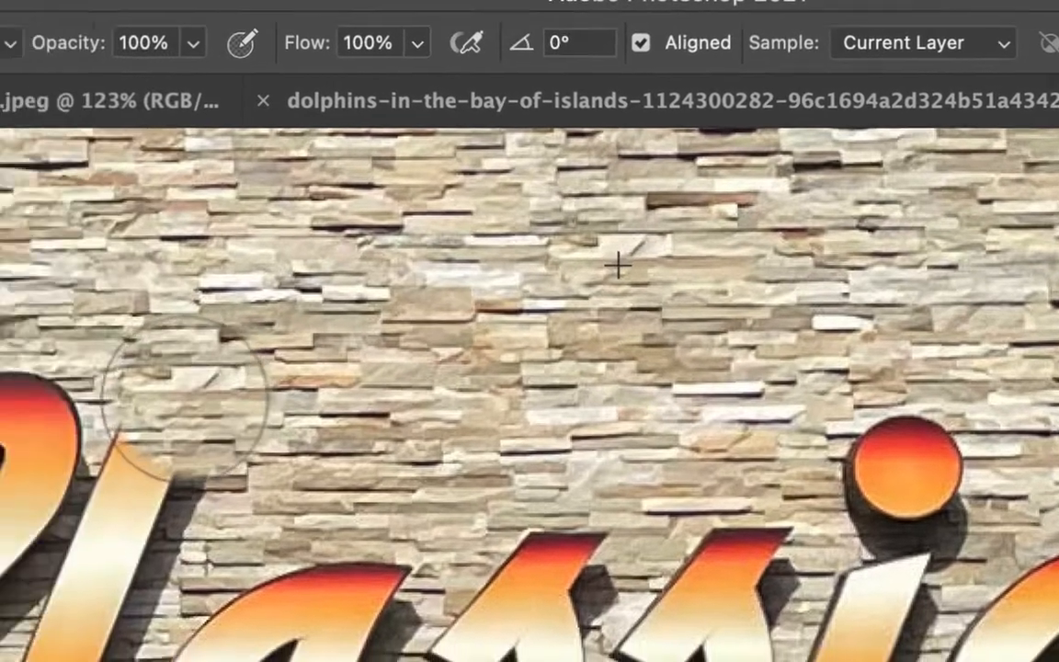
mouse_move(185, 398)
mouse_down()
mouse_move(619, 319)
mouse_move(536, 334)
mouse_move(475, 305)
mouse_move(441, 319)
mouse_move(532, 366)
mouse_move(704, 402)
mouse_move(738, 429)
mouse_move(773, 429)
mouse_up()
alt+click(845, 201)
mouse_move(422, 338)
mouse_down()
mouse_move(100, 351)
mouse_move(212, 406)
mouse_move(152, 474)
mouse_move(303, 430)
mouse_up()
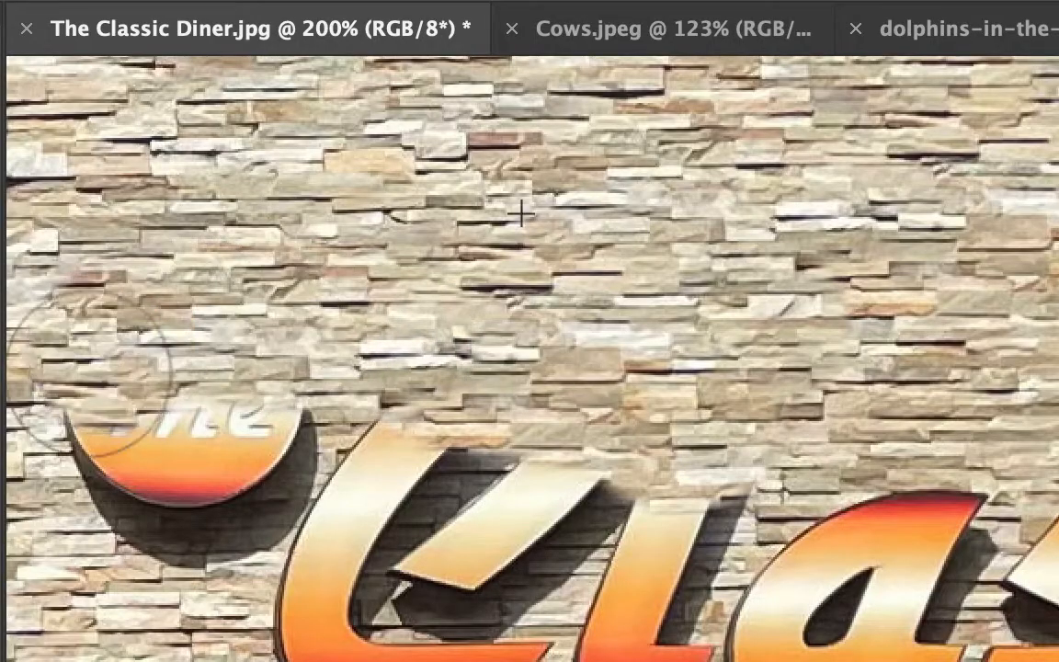
alt+click(343, 236)
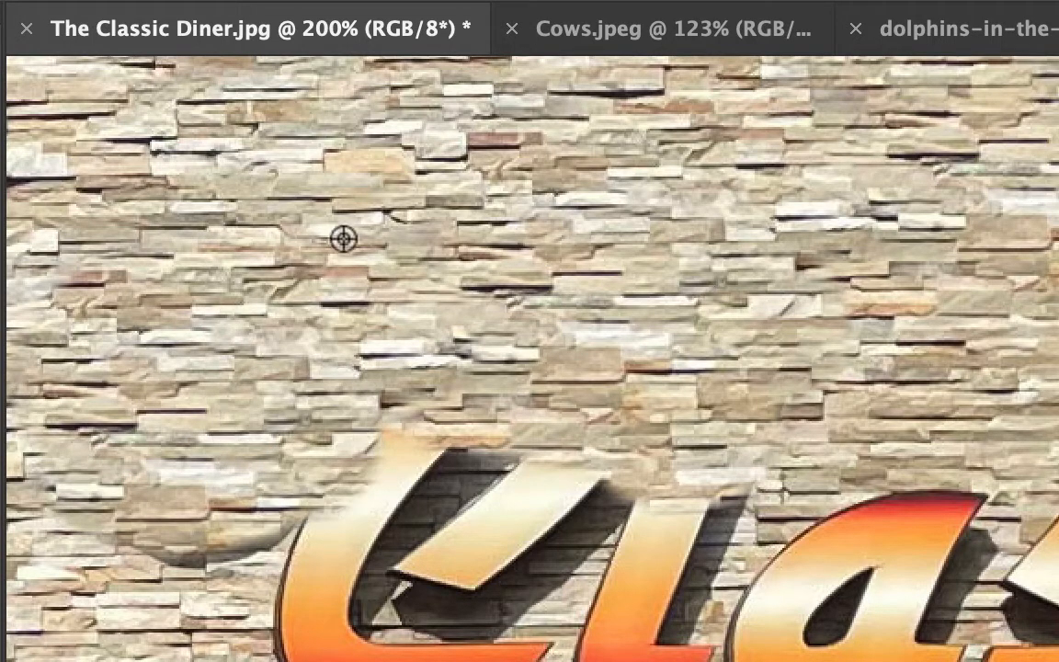
mouse_move(212, 489)
mouse_down()
mouse_move(345, 475)
mouse_move(480, 481)
mouse_up()
Step: Enlarge the Clone Stamp brush to 220 px
right_click(490, 557)
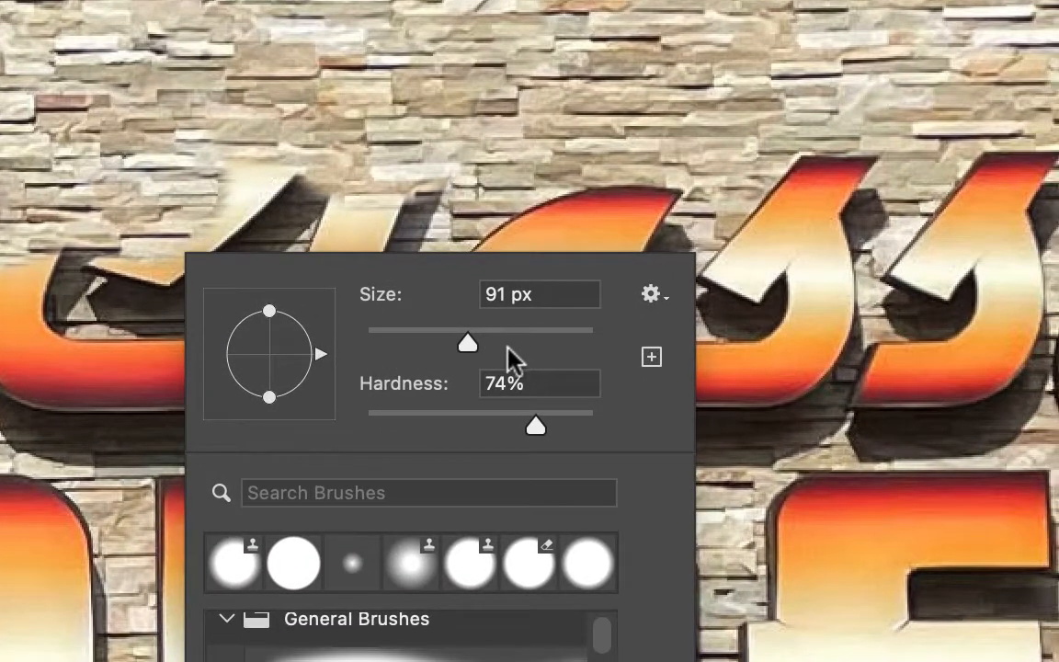
drag(520, 349, 542, 350)
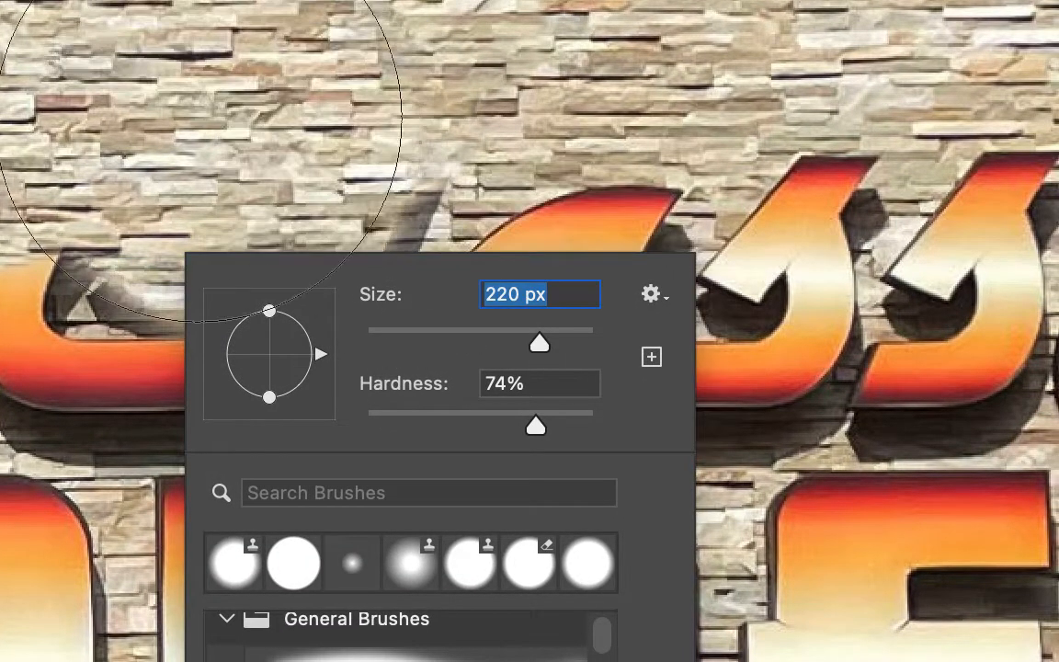
text(-)
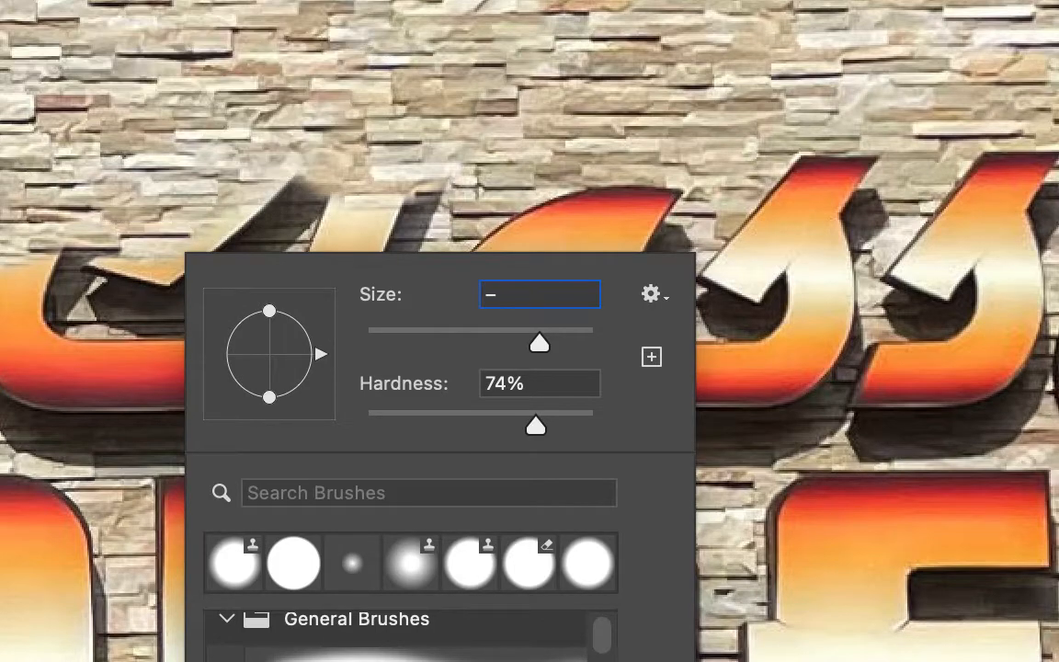
key(Return)
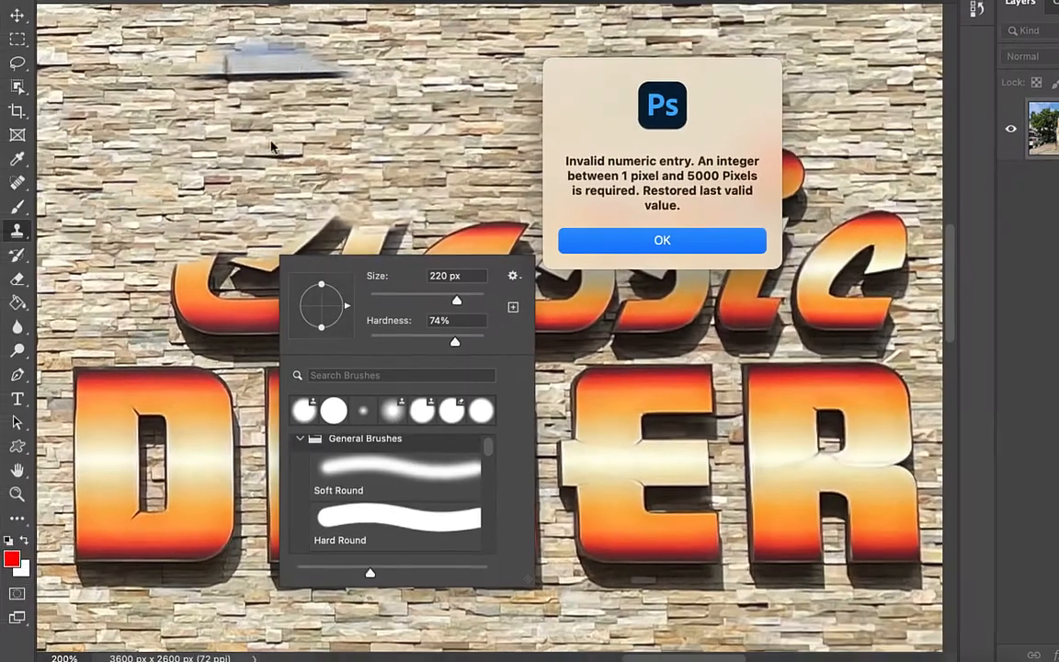
click(691, 233)
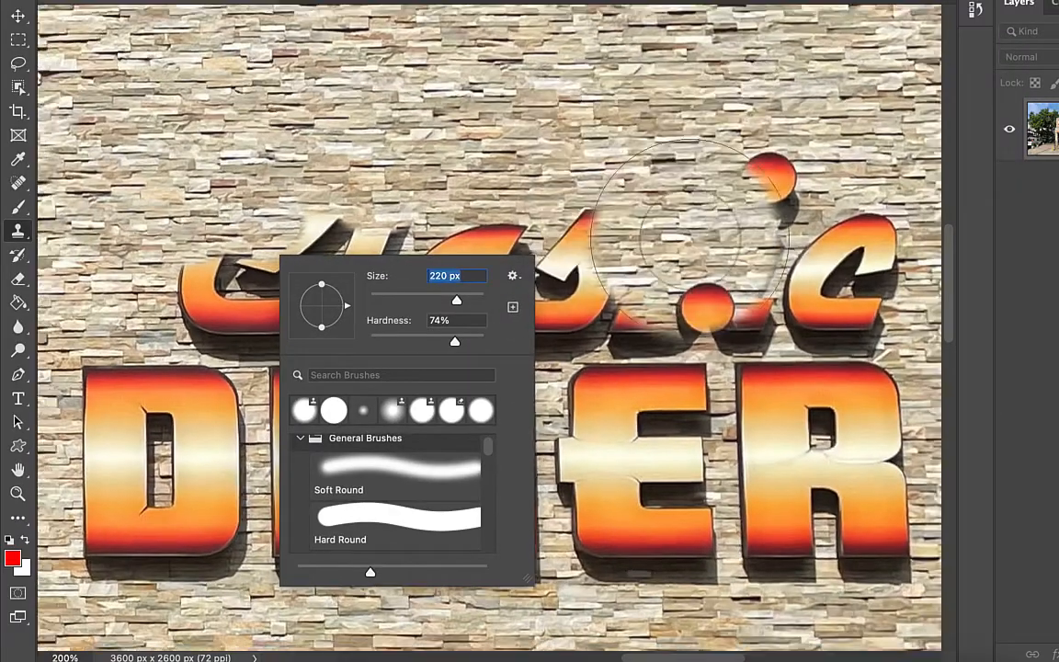
Step: Clone stone texture from the upper wall over the remaining letters of "Classic"
key(super+minus)
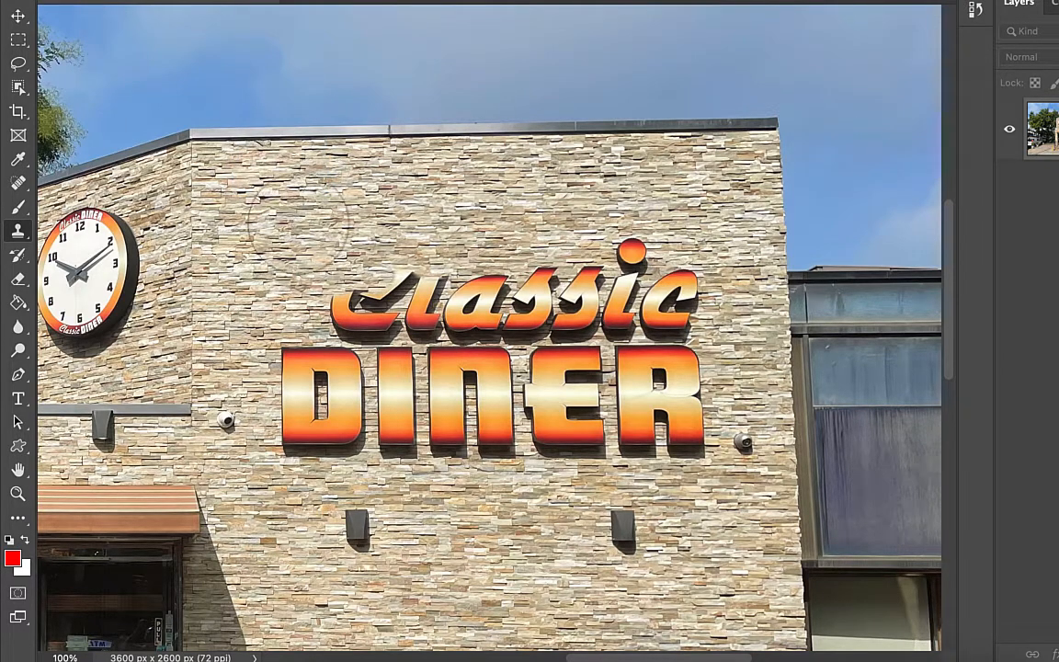
mouse_move(299, 225)
mouse_down()
mouse_move(367, 229)
mouse_move(340, 267)
mouse_move(396, 276)
mouse_move(556, 289)
mouse_move(545, 255)
mouse_move(581, 251)
mouse_move(581, 276)
mouse_move(506, 265)
mouse_move(580, 304)
mouse_up()
alt+click(506, 265)
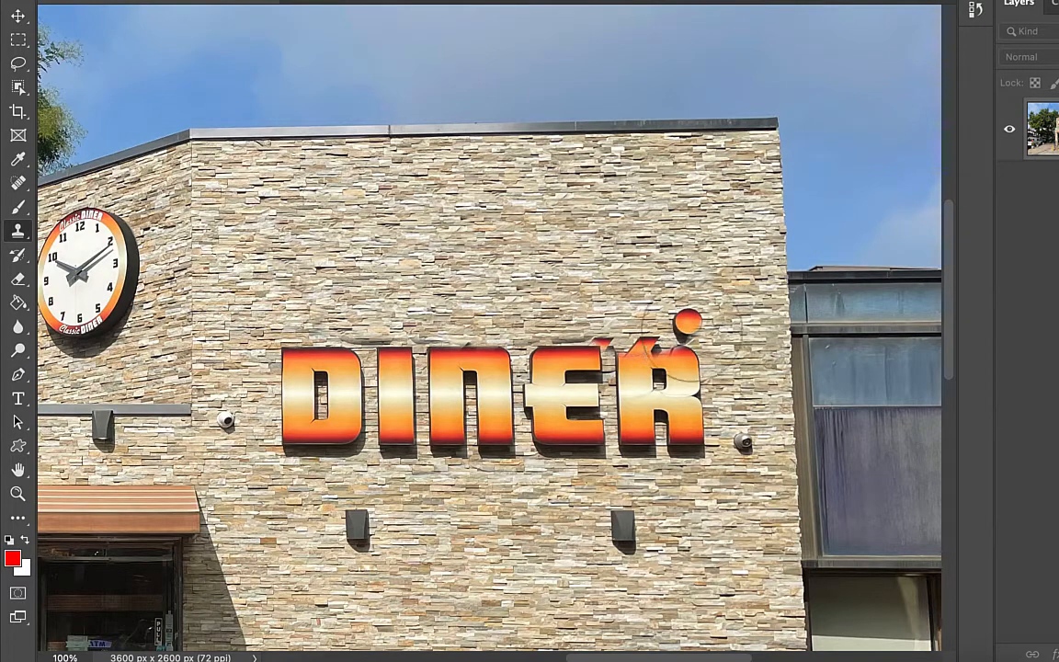
Step: Clone sampled stone over the stray dot and the whole word "DINER" to clear the sign from the wall
alt+click(676, 253)
mouse_move(706, 356)
mouse_down()
mouse_move(519, 355)
mouse_move(375, 342)
mouse_move(303, 351)
mouse_up()
right_click(377, 329)
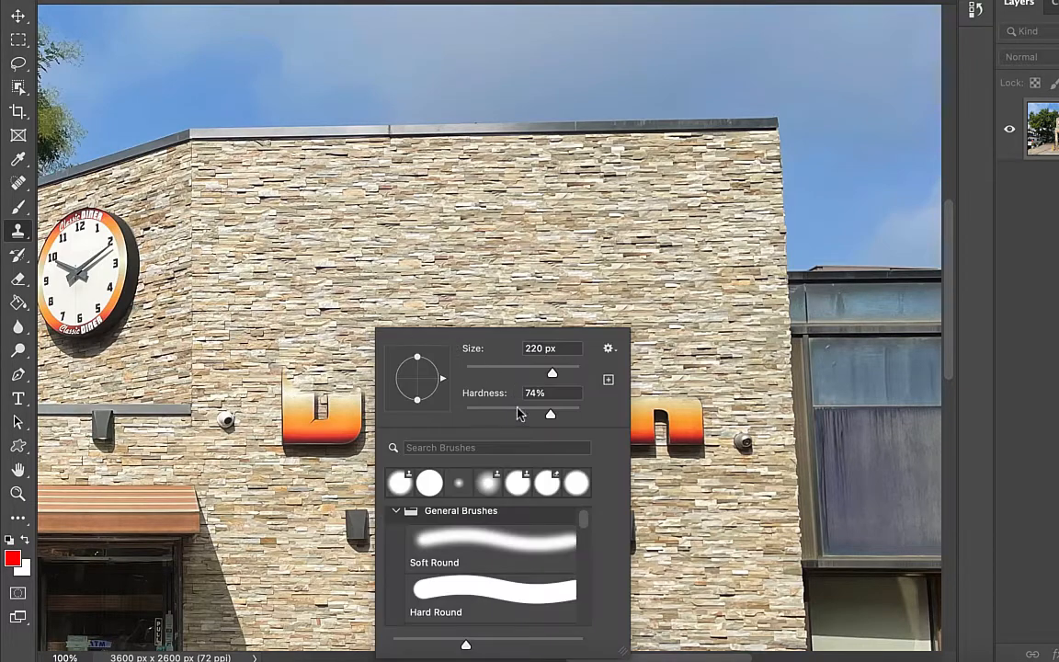
alt+click(276, 284)
mouse_move(289, 394)
mouse_down()
mouse_move(306, 421)
mouse_move(344, 429)
mouse_move(657, 423)
mouse_move(625, 410)
mouse_move(669, 438)
mouse_up()
alt+click(507, 377)
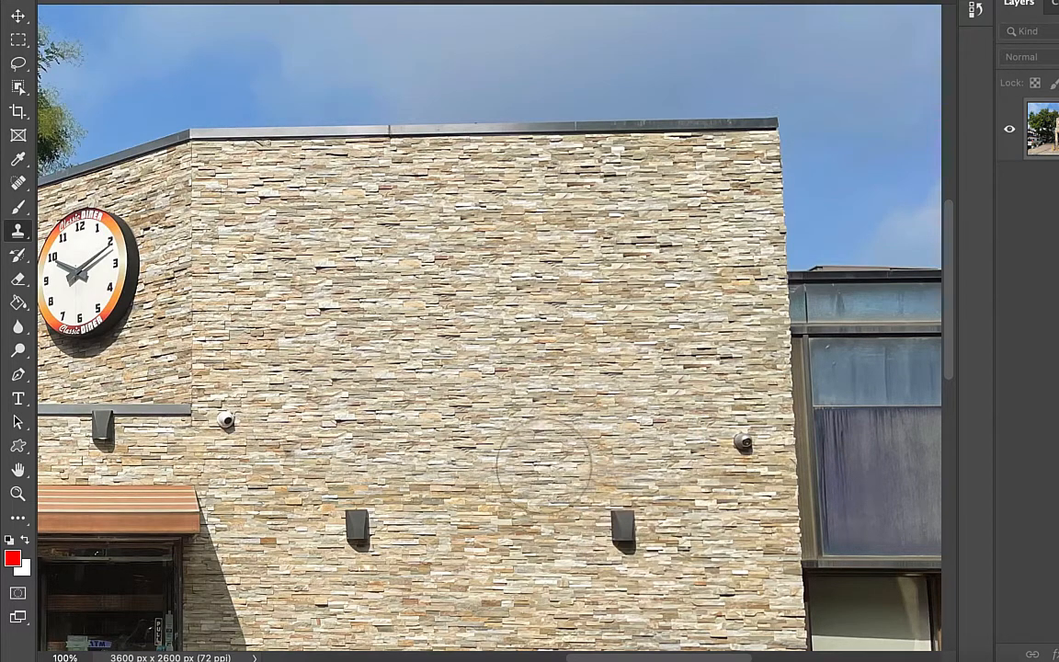
Step: Clone stone over the security camera near the window and the wall lamp below it
scroll(662, 196, up, 2)
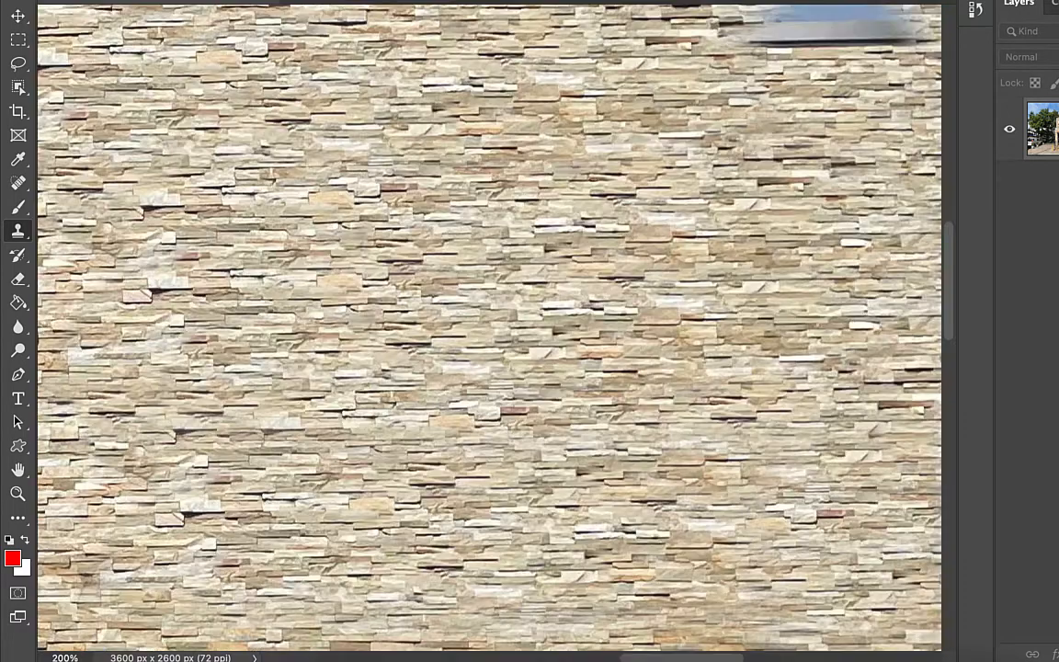
drag(690, 404, 123, 191)
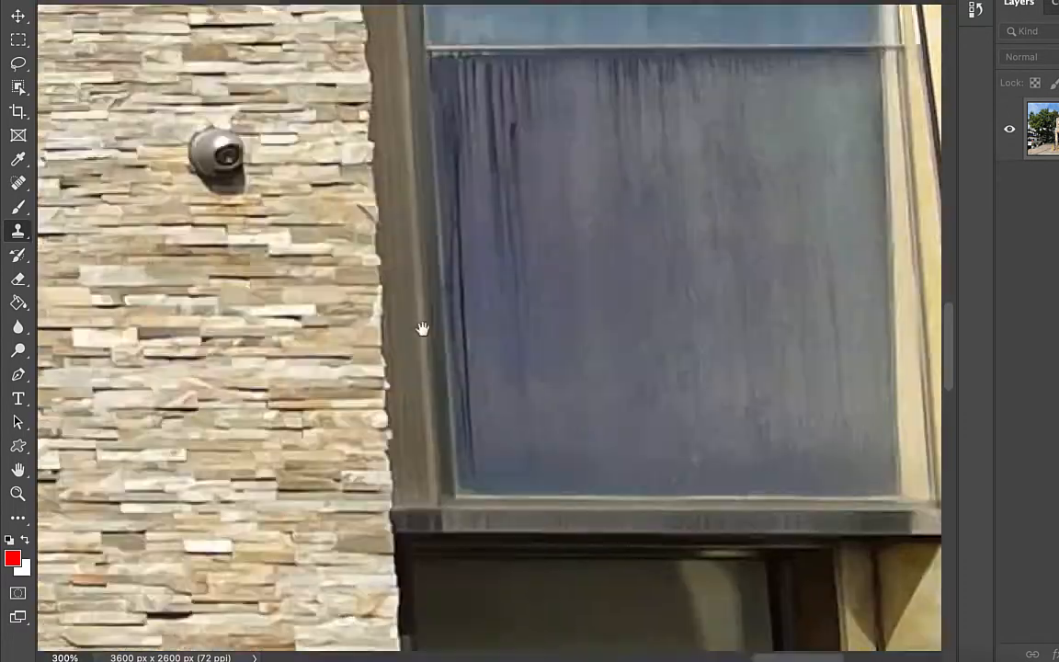
drag(421, 328, 473, 342)
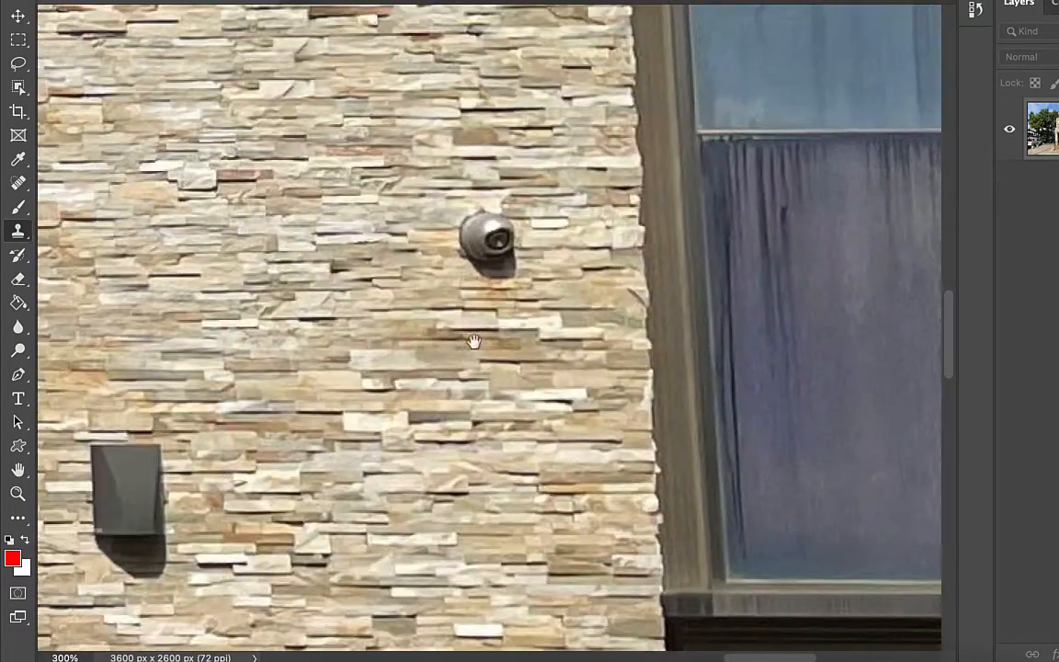
alt+click(218, 189)
click(419, 235)
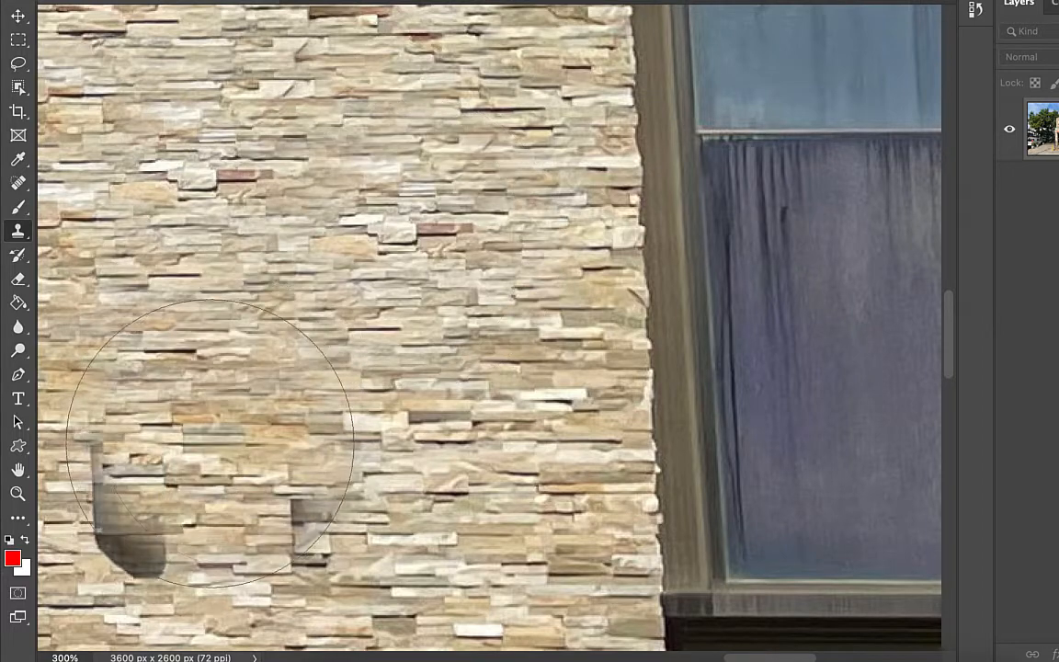
mouse_move(377, 283)
mouse_down()
mouse_move(563, 135)
mouse_move(568, 184)
mouse_move(656, 107)
mouse_up()
click(414, 141)
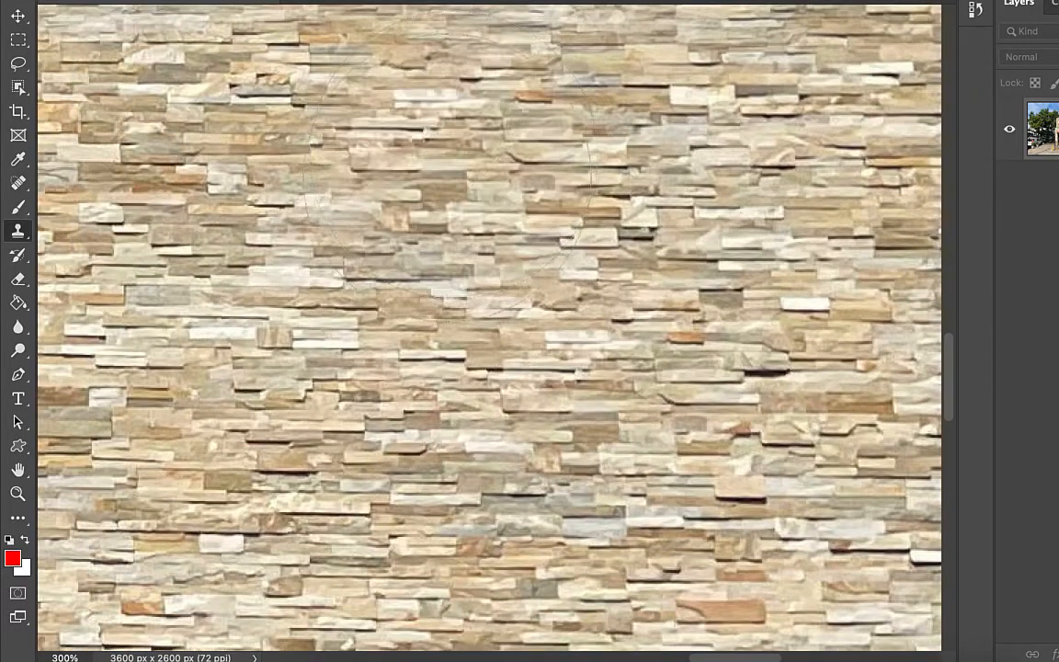
Step: Clone stone over the other wall lamp, the one between the entrance and the middle of the wall
drag(250, 325, 560, 312)
mouse_move(207, 289)
mouse_down()
mouse_move(418, 289)
mouse_move(489, 375)
mouse_up()
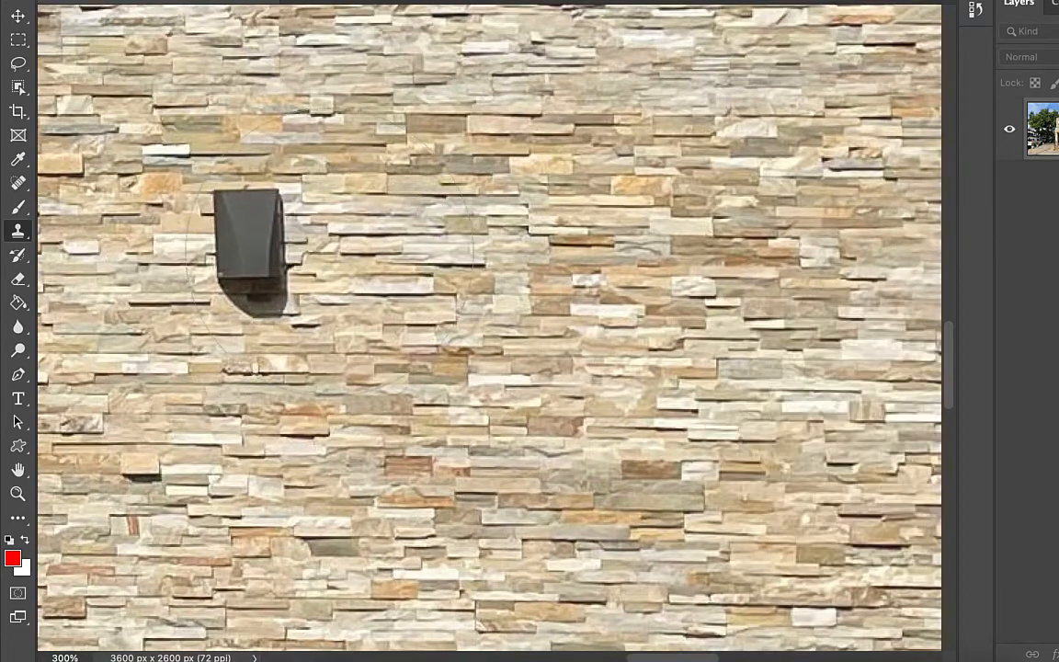
click(248, 241)
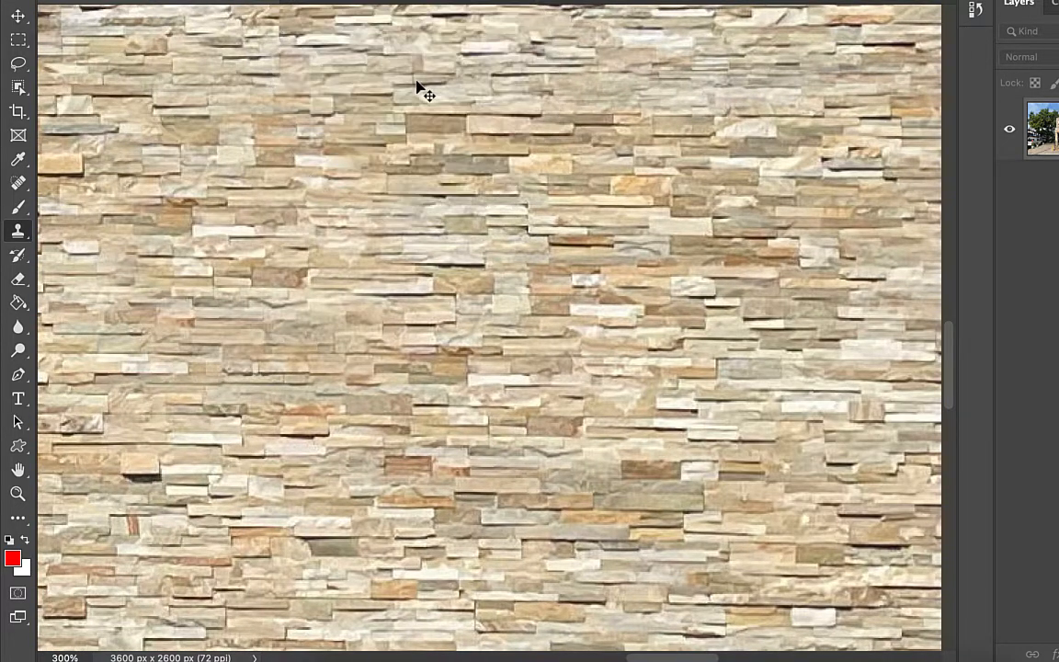
Step: Circle four repeated stone patterns near the remaining camera with a red brush and draw arrows toward neighbouring repeats
key(super+minus)
key(super+minus)
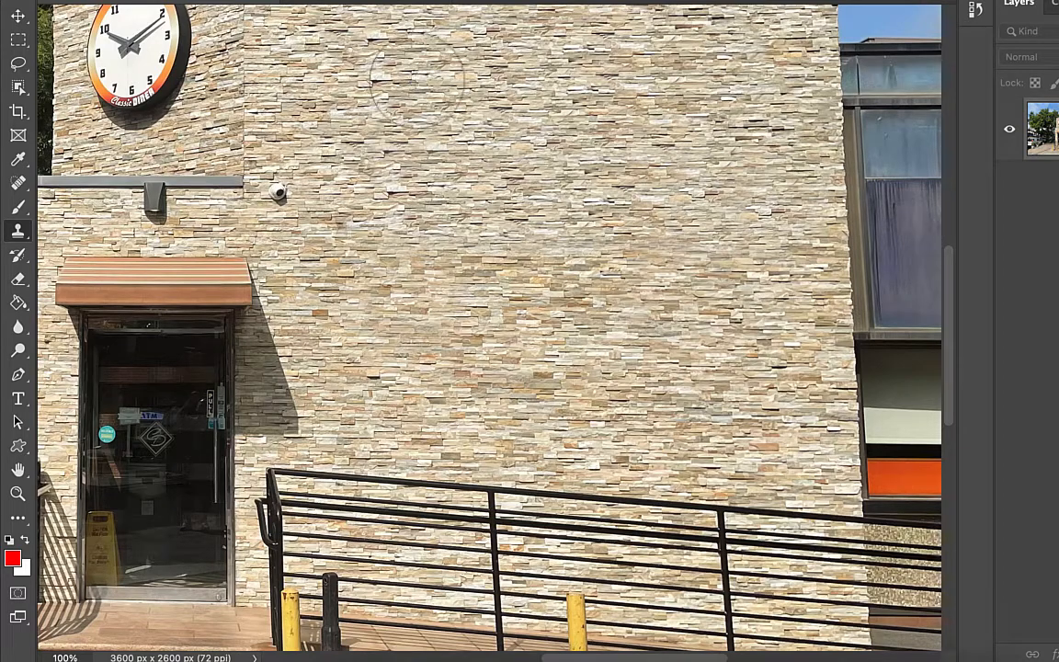
drag(438, 152, 537, 265)
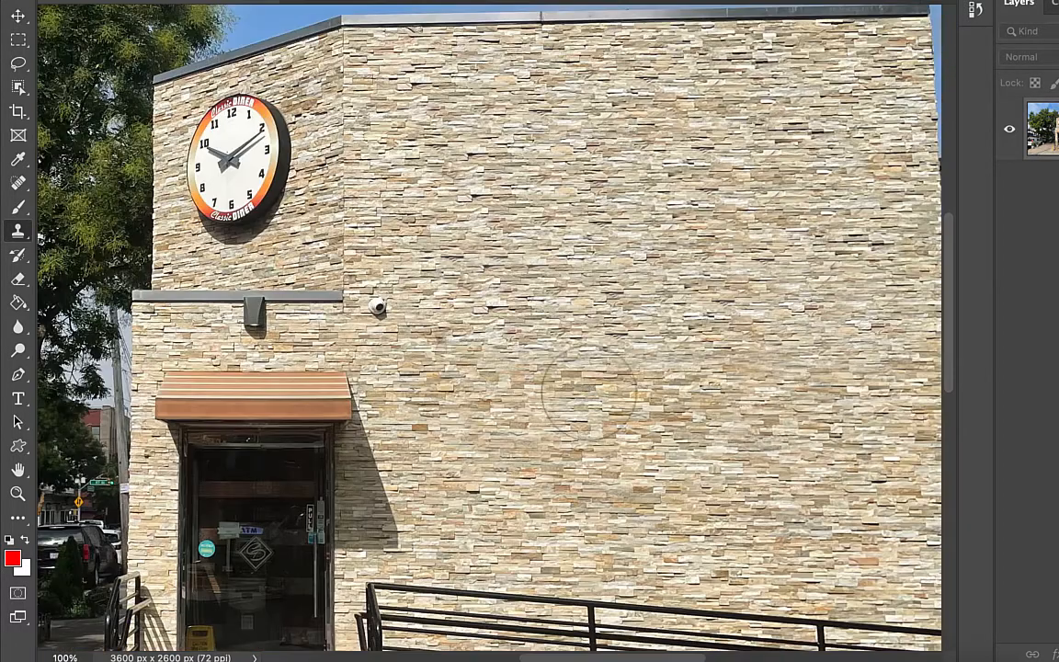
key(super+plus)
key(super+plus)
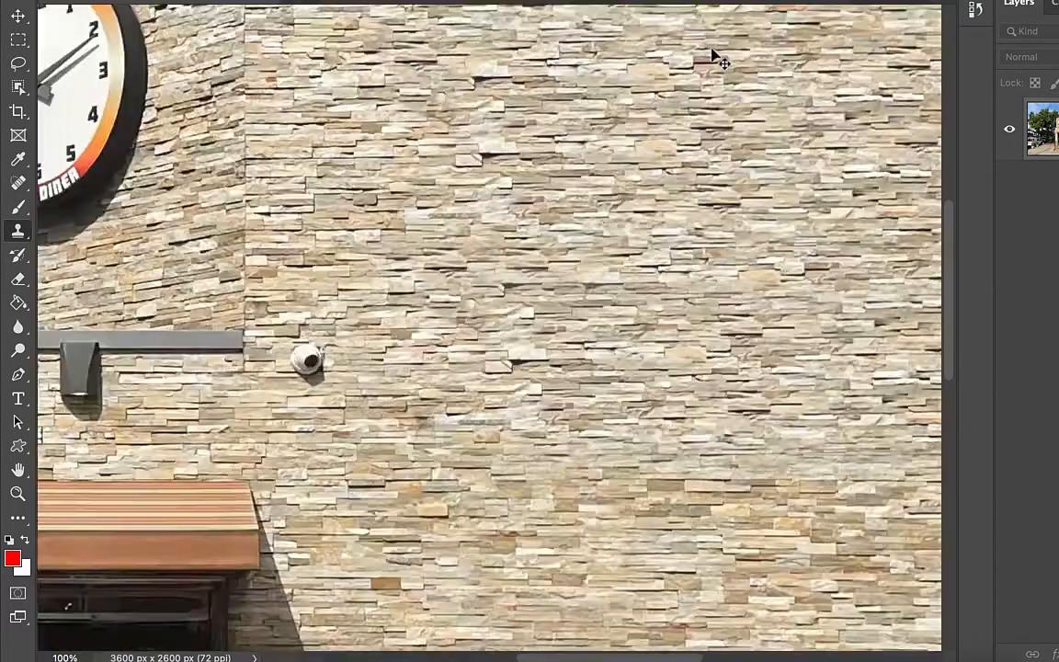
drag(681, 183, 562, 348)
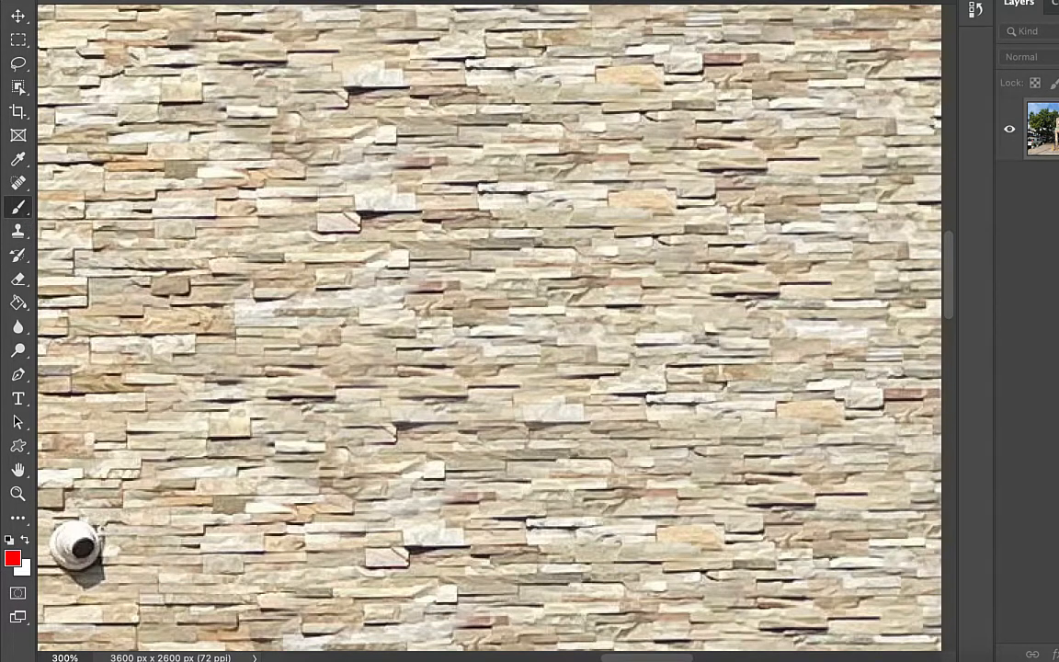
mouse_move(425, 63)
mouse_down()
mouse_move(295, 134)
mouse_move(436, 58)
mouse_up()
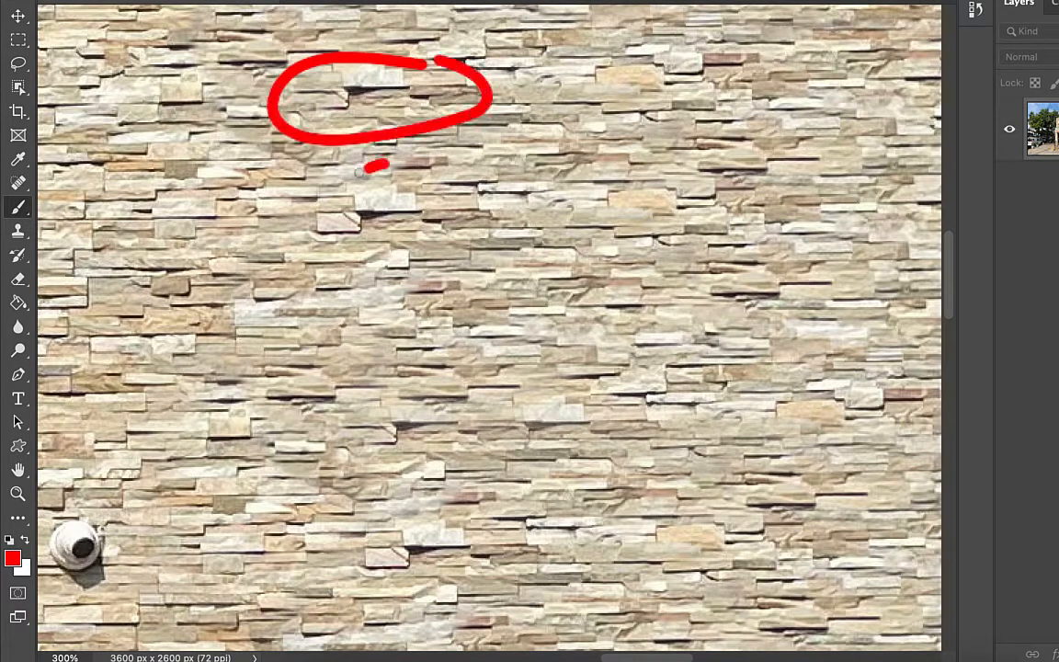
drag(359, 172, 391, 165)
mouse_move(441, 381)
mouse_down()
mouse_move(524, 437)
mouse_move(404, 372)
mouse_up()
mouse_move(456, 515)
mouse_down()
mouse_move(375, 580)
mouse_move(514, 562)
mouse_up()
drag(424, 89, 666, 79)
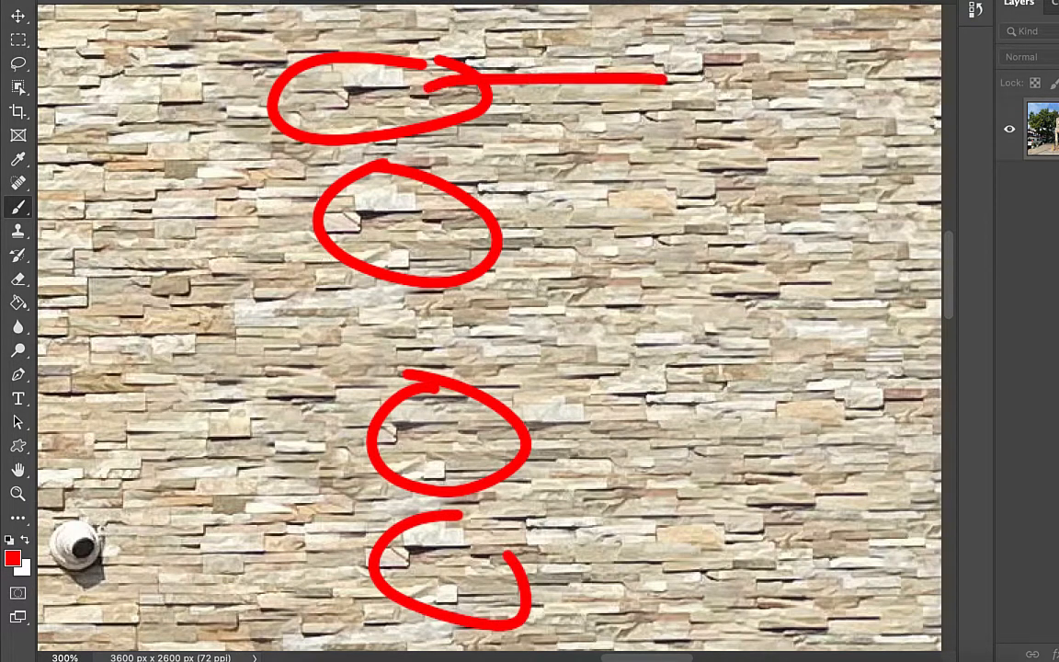
drag(478, 230, 604, 222)
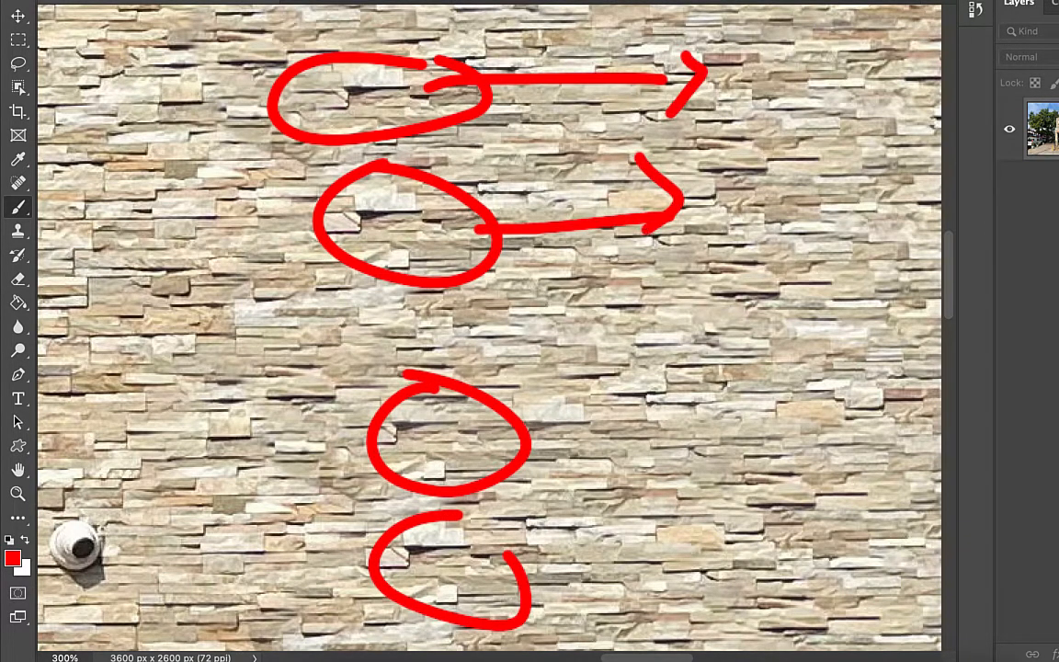
Step: Undo all the red circles and arrows on the stone wall and return to 100% zoom
key(ctrl+z)
key(ctrl+z)
key(ctrl+z)
key(ctrl+z)
key(ctrl+z)
key(ctrl+z)
key(ctrl+z)
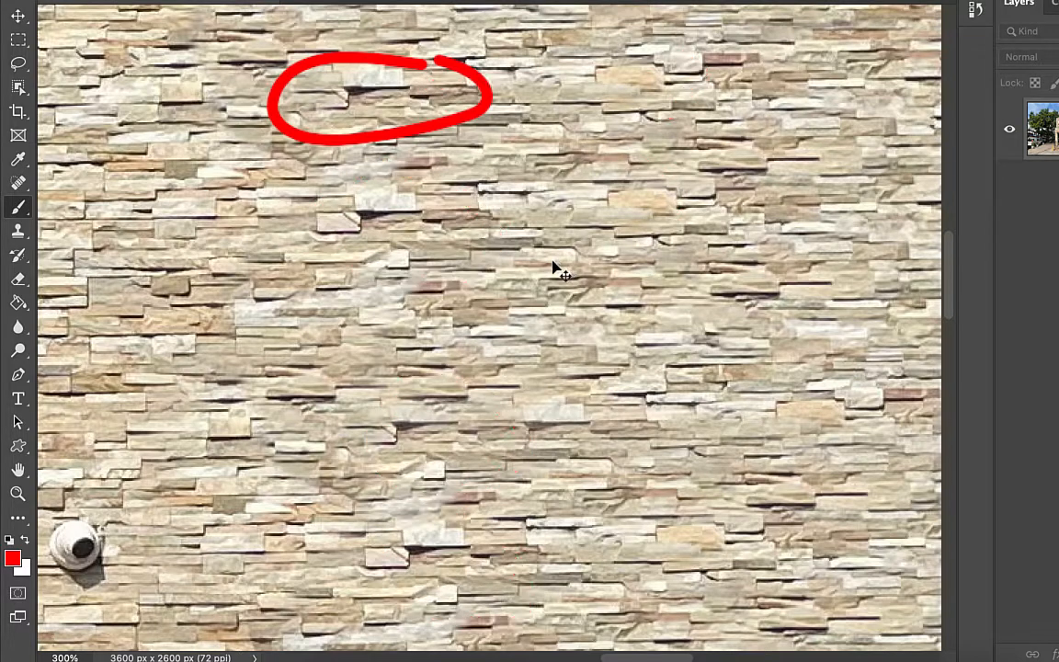
key(ctrl+z)
key(ctrl+minus)
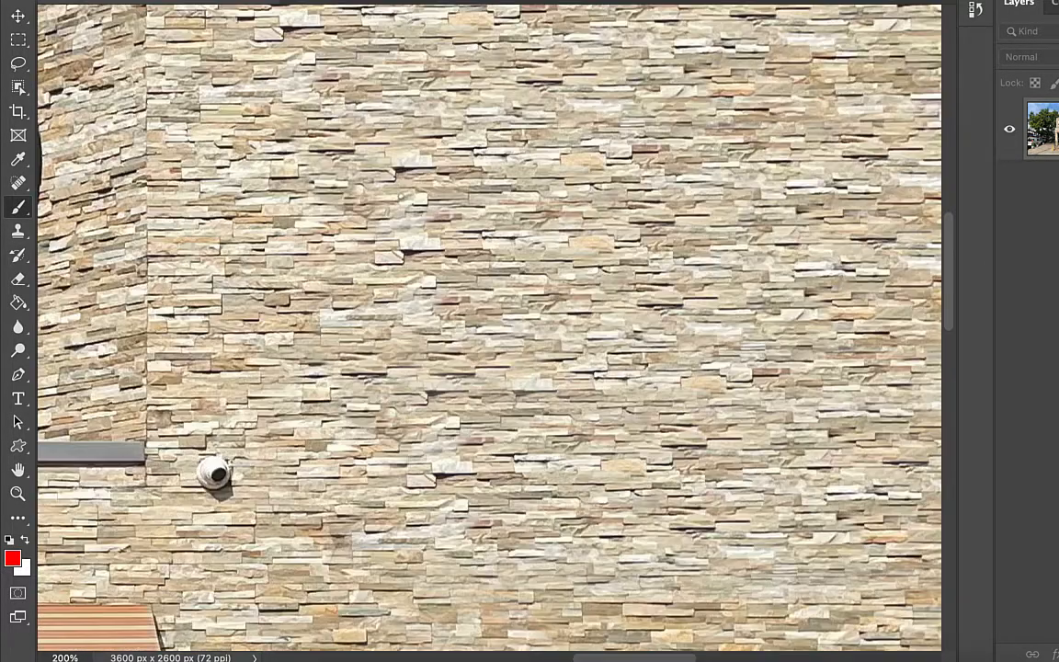
key(ctrl+minus)
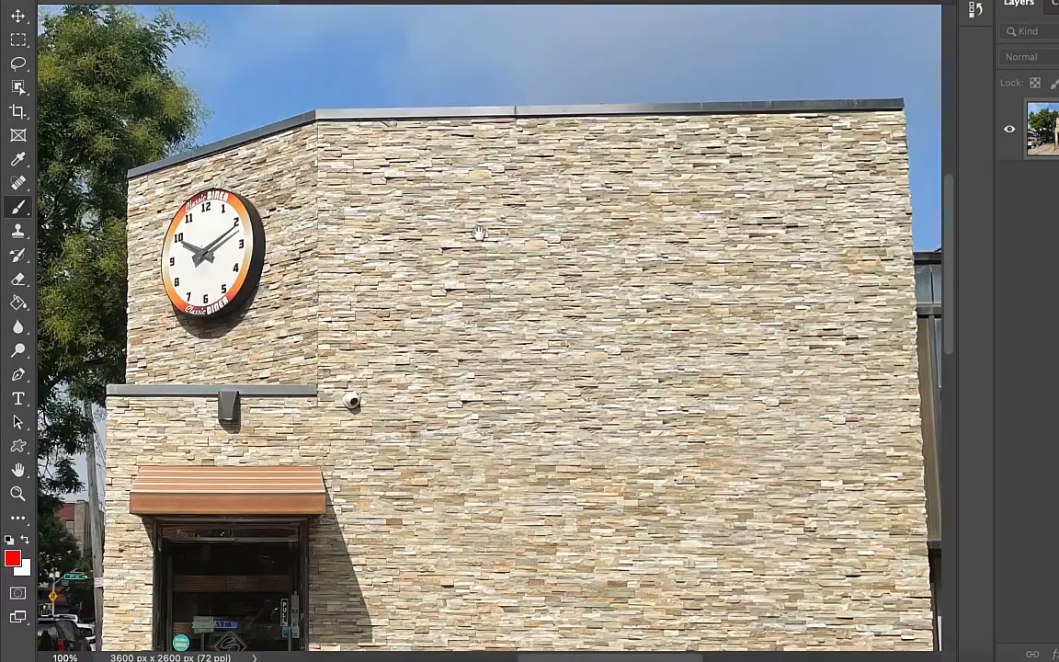
Step: On a new layer, add the red Impact text "Yummya" at 72 pt on the stone wall and enlarge it to about three times its size
drag(479, 232, 337, 189)
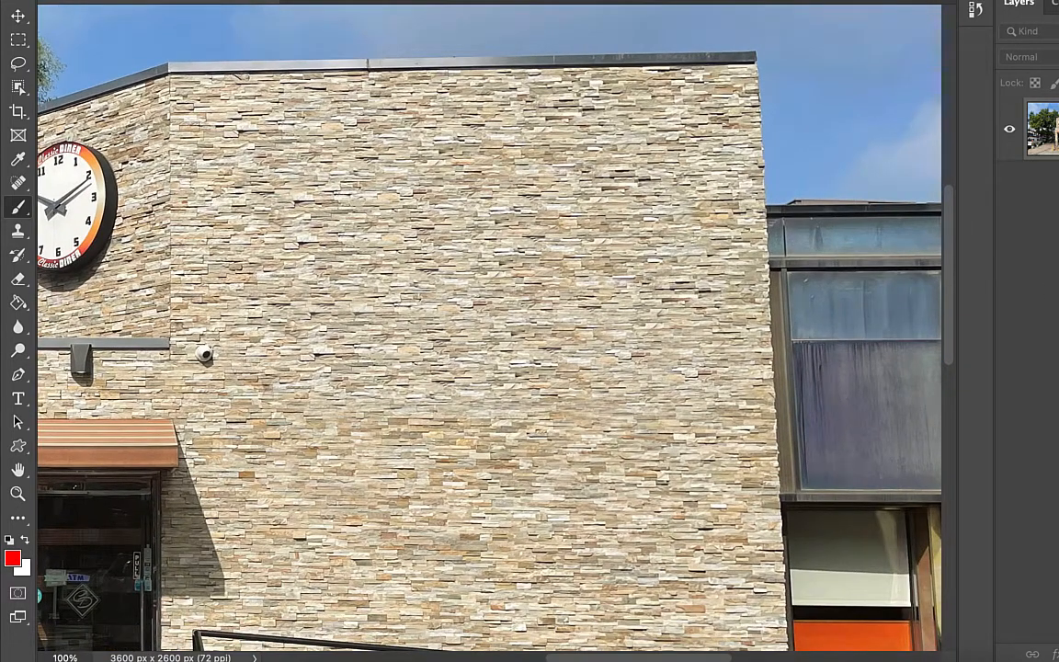
key(ctrl+alt+shift+n)
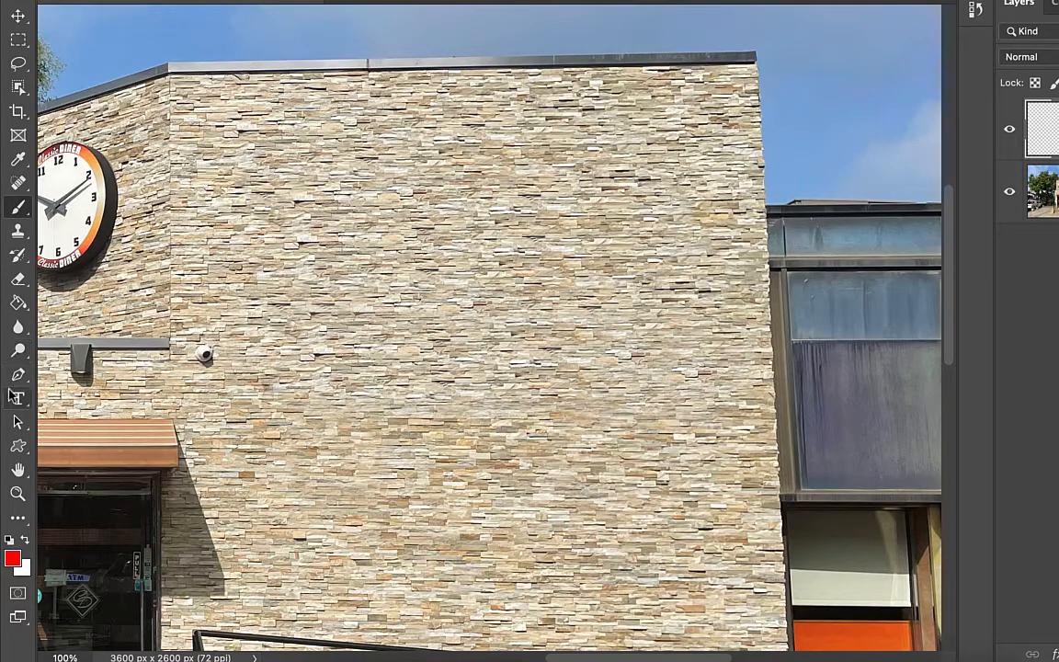
click(326, 202)
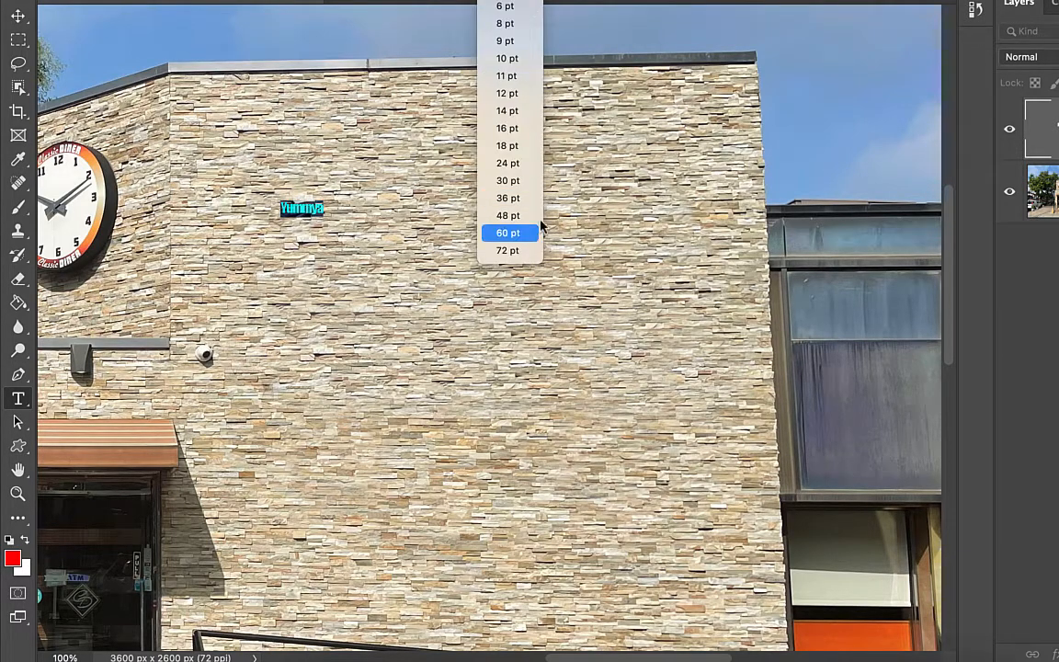
click(534, 248)
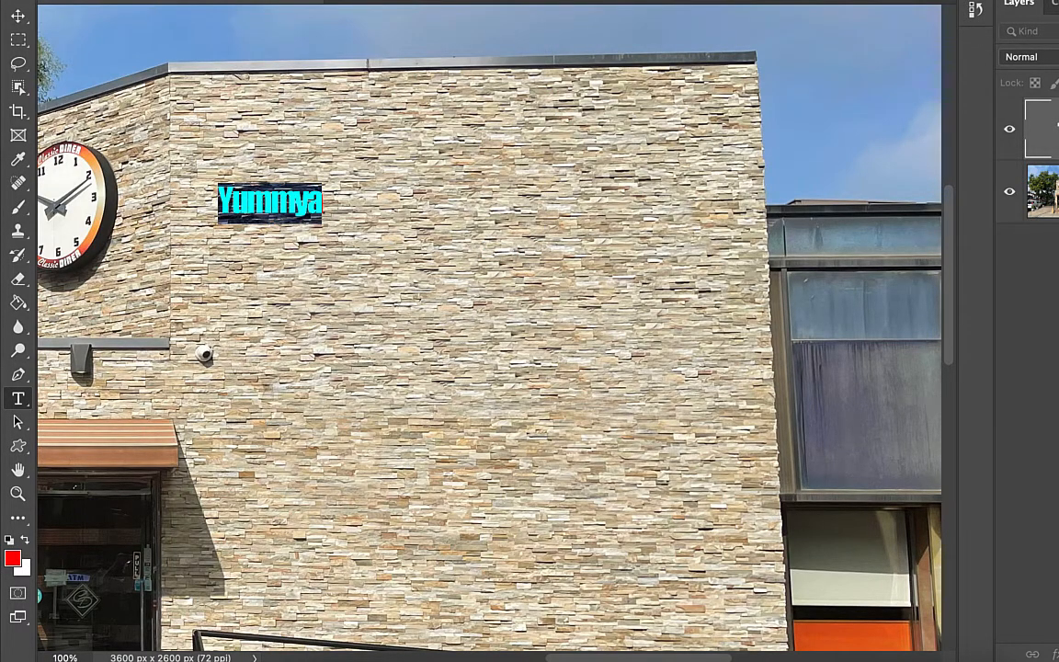
key(super+Return)
key(v)
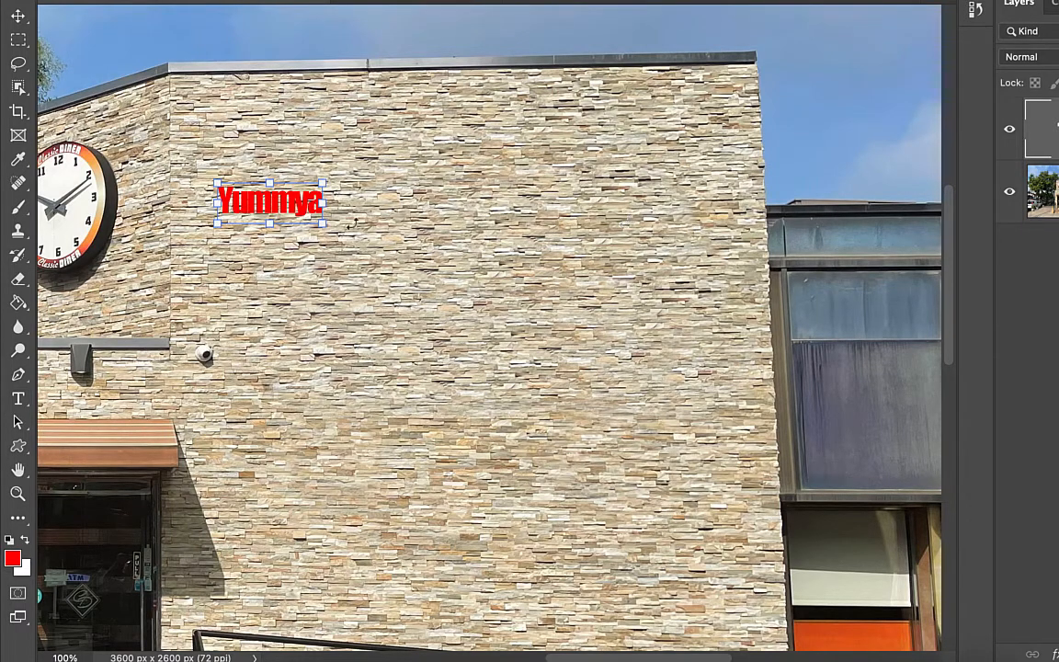
drag(323, 223, 539, 306)
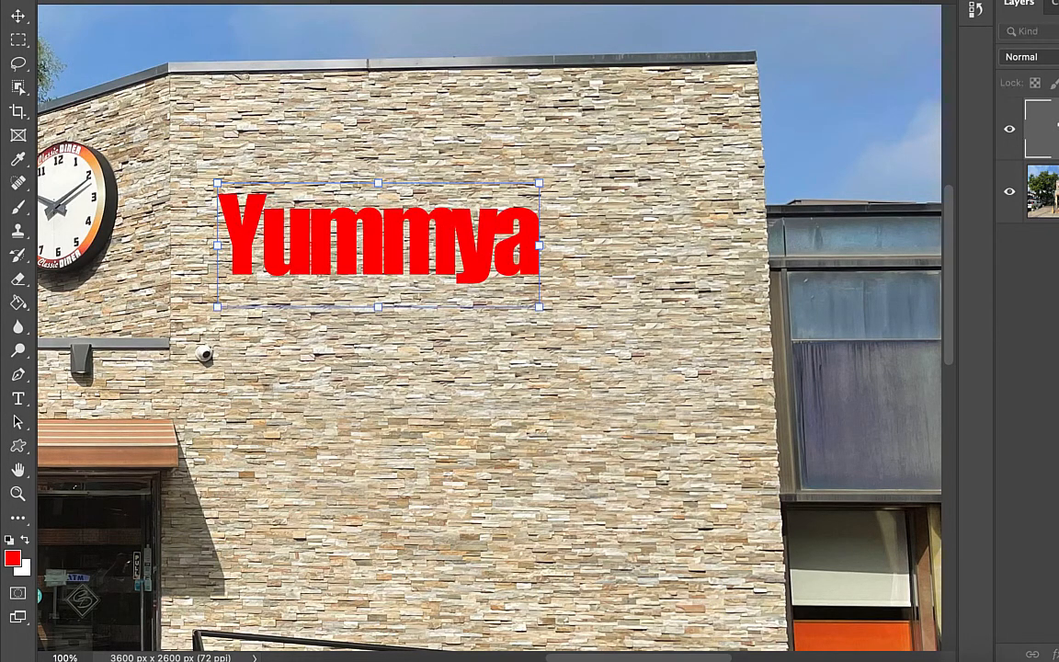
Step: Correct the sign text to "Yummy" with a second line "Yum Yums" and move it toward the middle of the stone wall
key(t)
drag(497, 241, 554, 245)
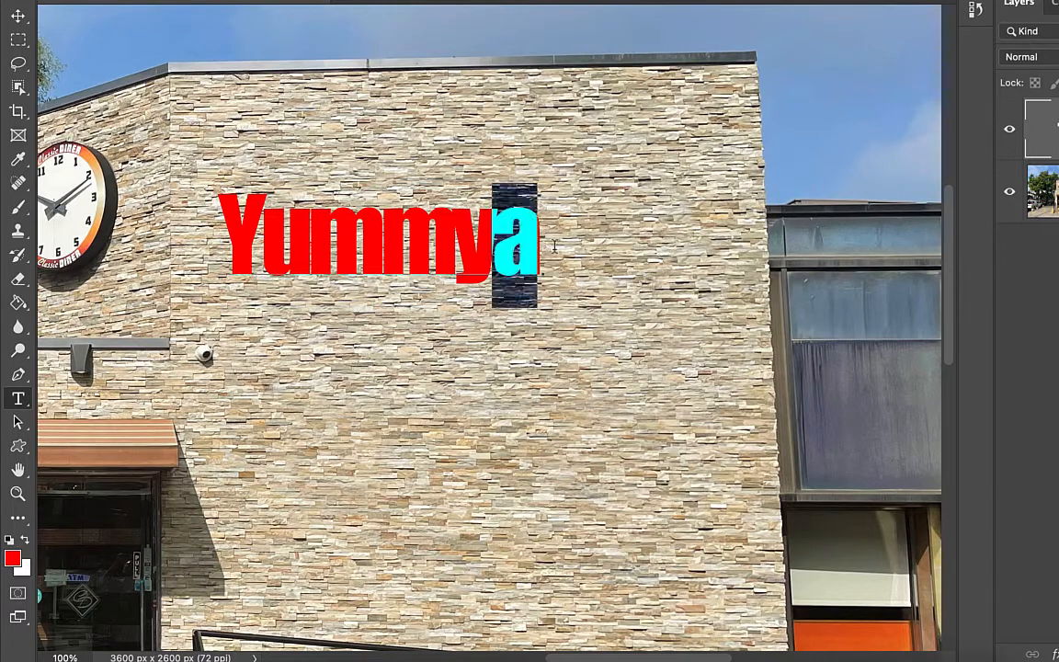
key(BackSpace)
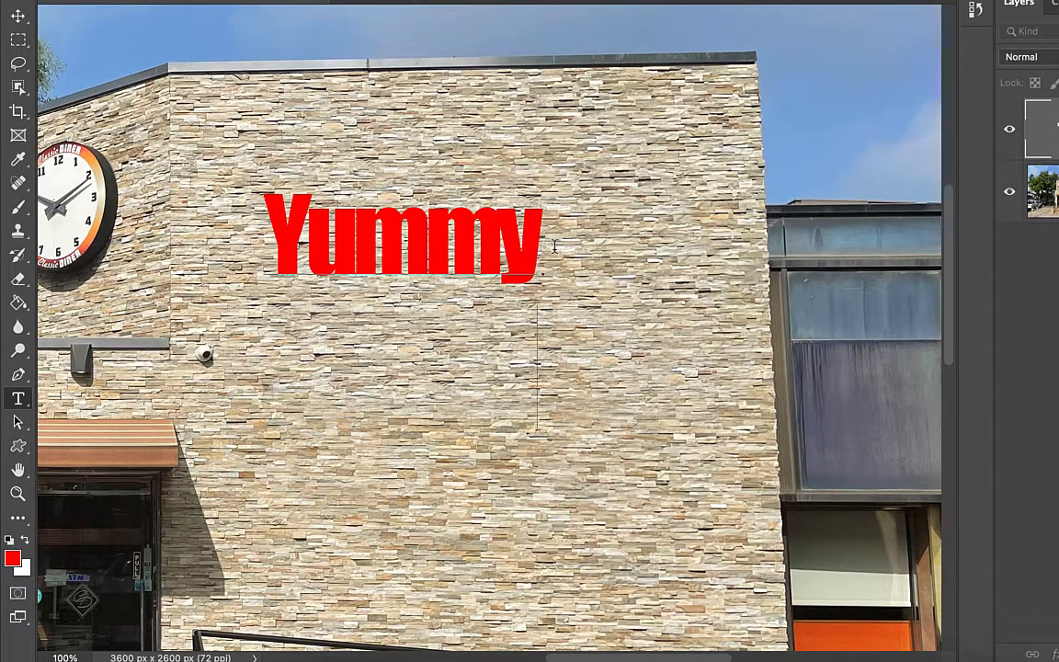
text(Yum Yums)
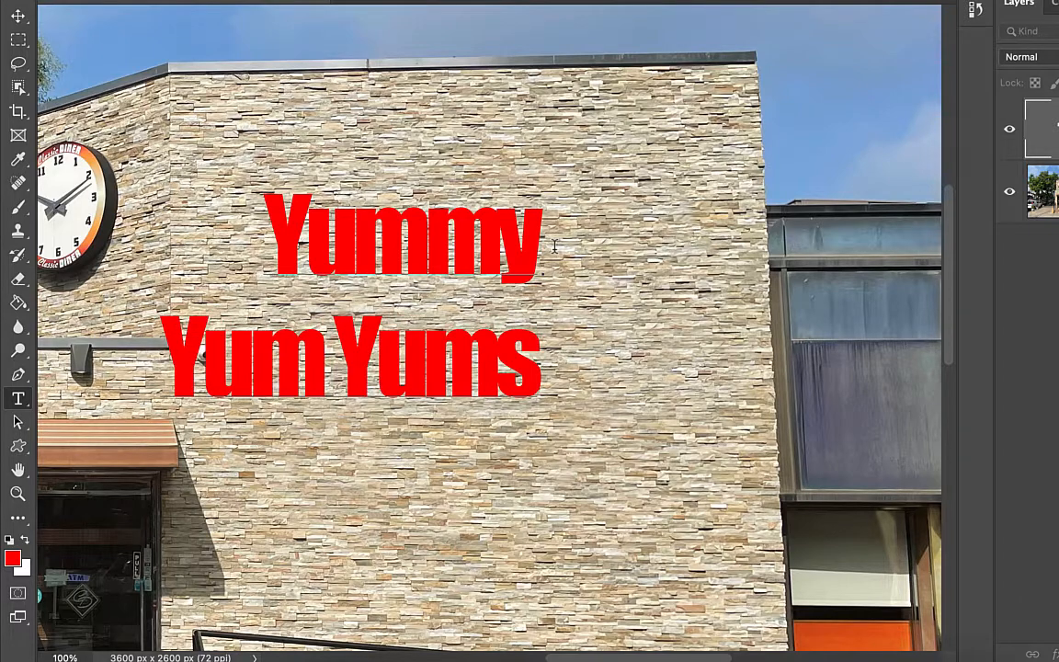
key(super+Return)
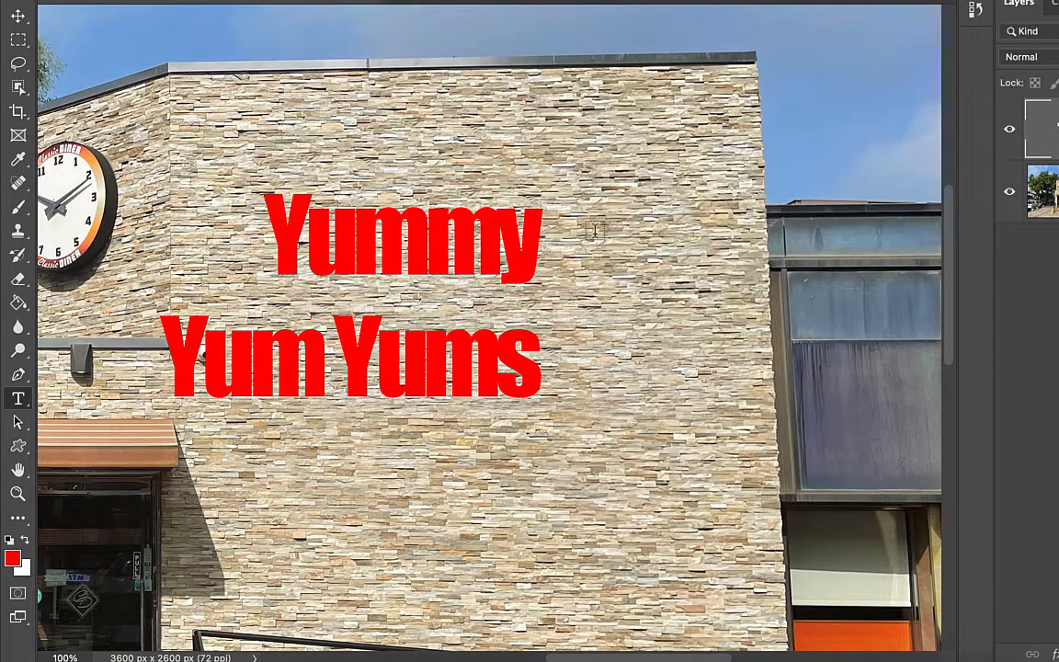
key(v)
drag(485, 267, 567, 260)
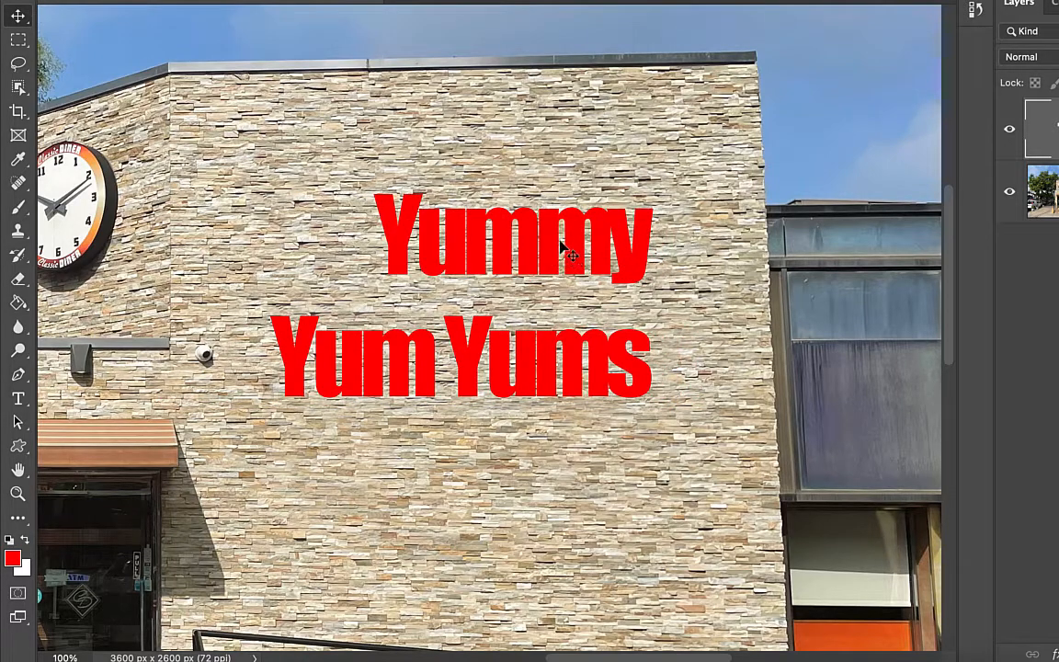
Step: Set the tracking of both sign text lines to 0 and their leading to 193.97 pt
key(t)
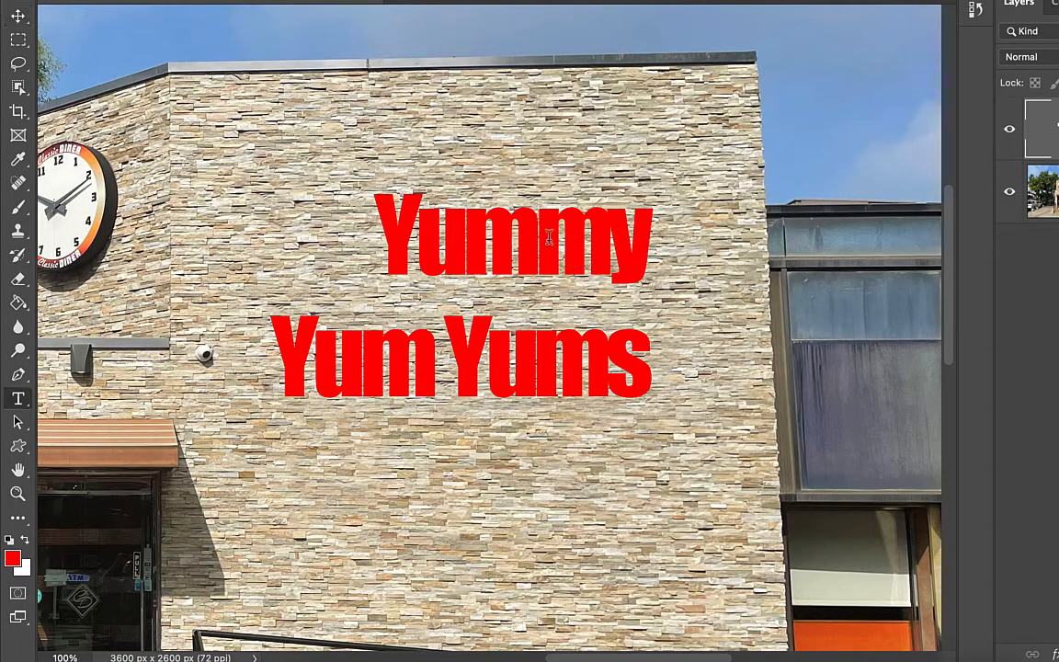
click(551, 234)
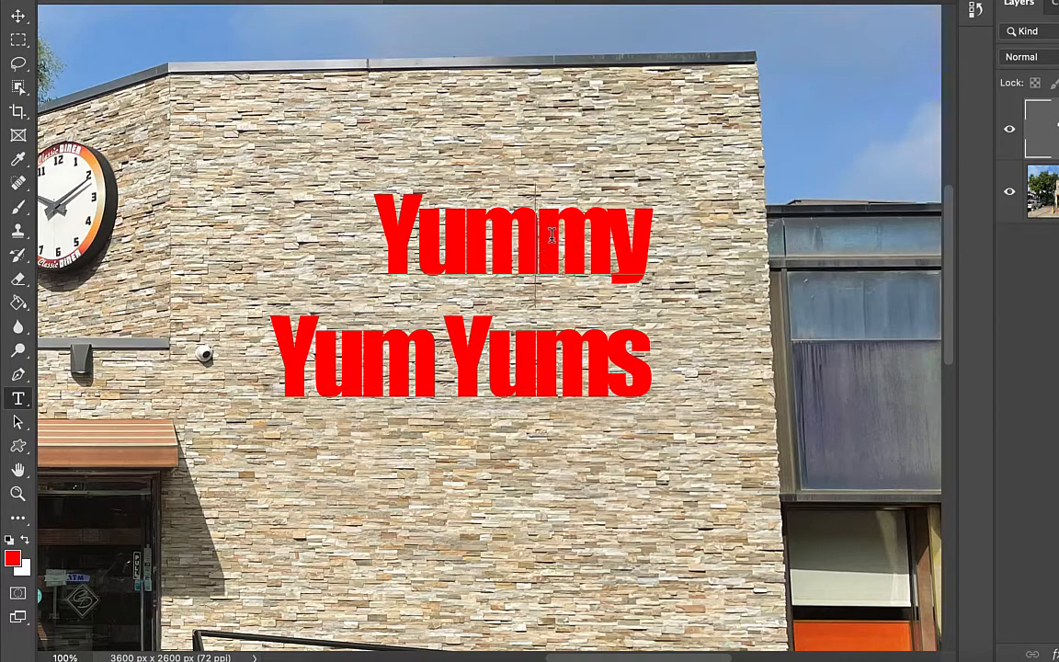
key(ctrl+a)
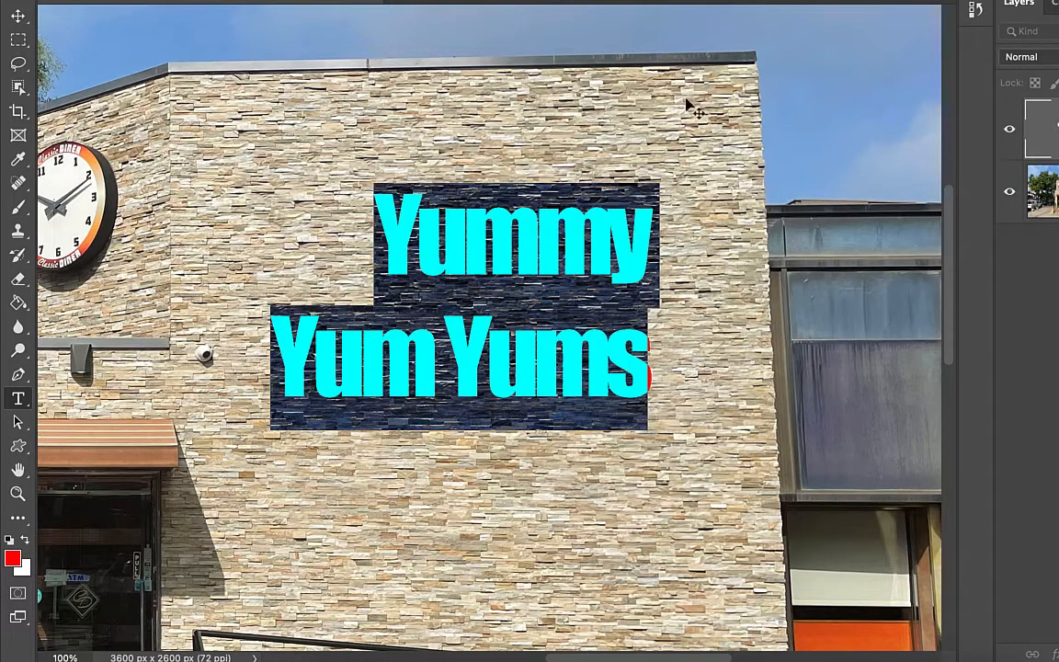
key(ctrl+t)
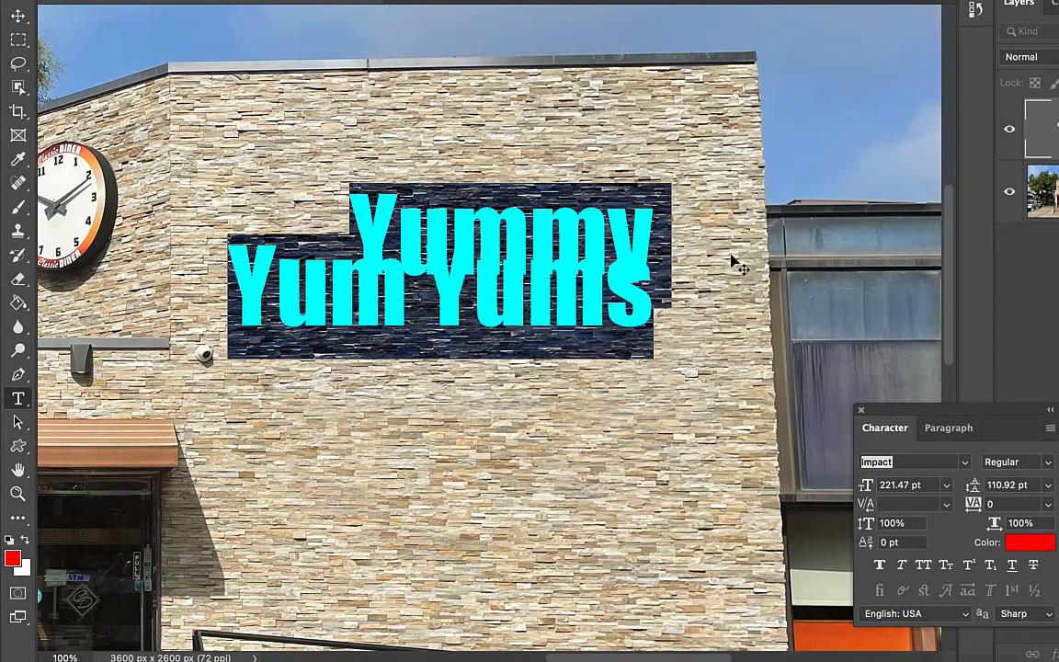
key(alt+Down)
key(alt+Down)
key(alt+Down)
key(alt+Down)
key(alt+Down)
key(alt+Down)
key(alt+Down)
key(alt+Down)
key(alt+Down)
key(alt+Down)
key(alt+Down)
key(alt+Down)
key(alt+Down)
key(alt+Down)
key(alt+Down)
key(alt+Down)
key(alt+Down)
key(alt+Down)
key(alt+Down)
key(alt+Down)
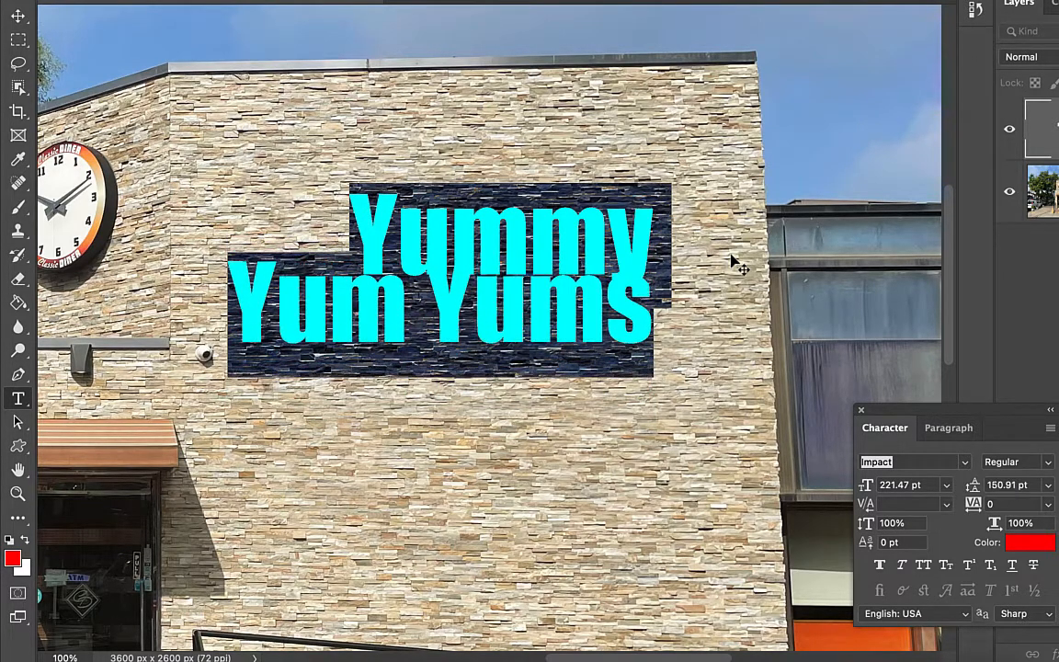
key(alt+Down)
key(alt+Down)
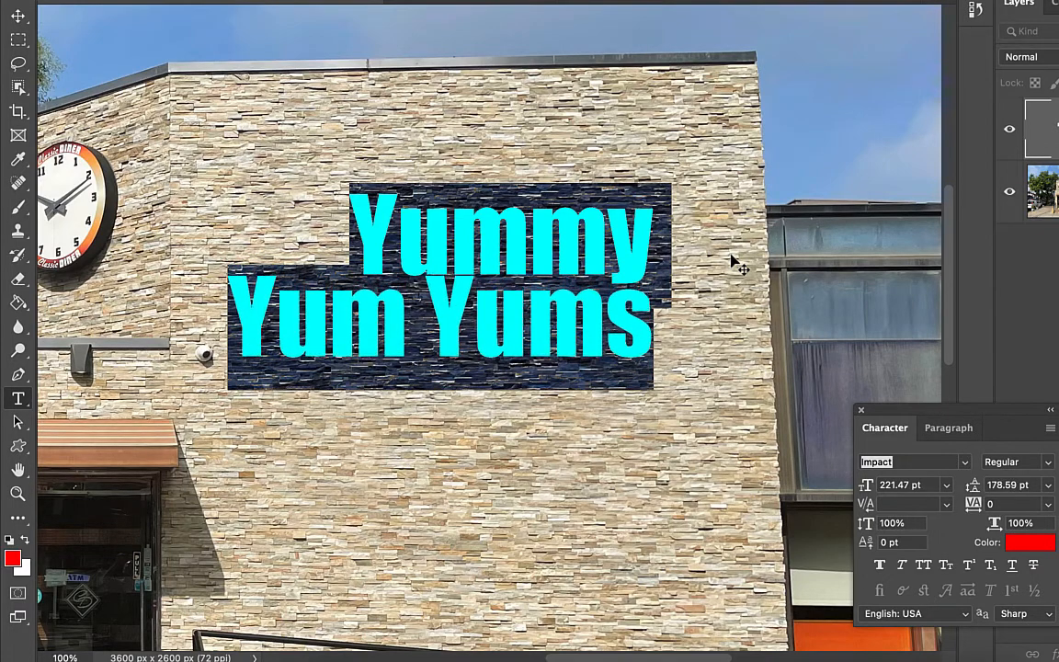
key(alt+Down)
key(alt+Down)
key(alt+Down)
key(alt+Down)
key(alt+Down)
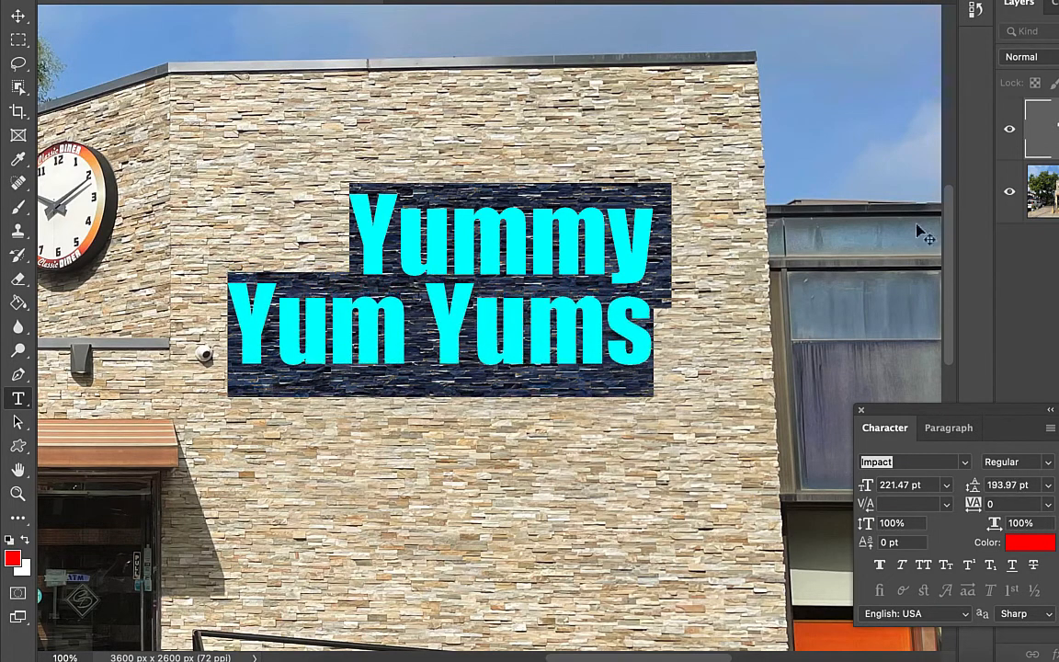
click(861, 411)
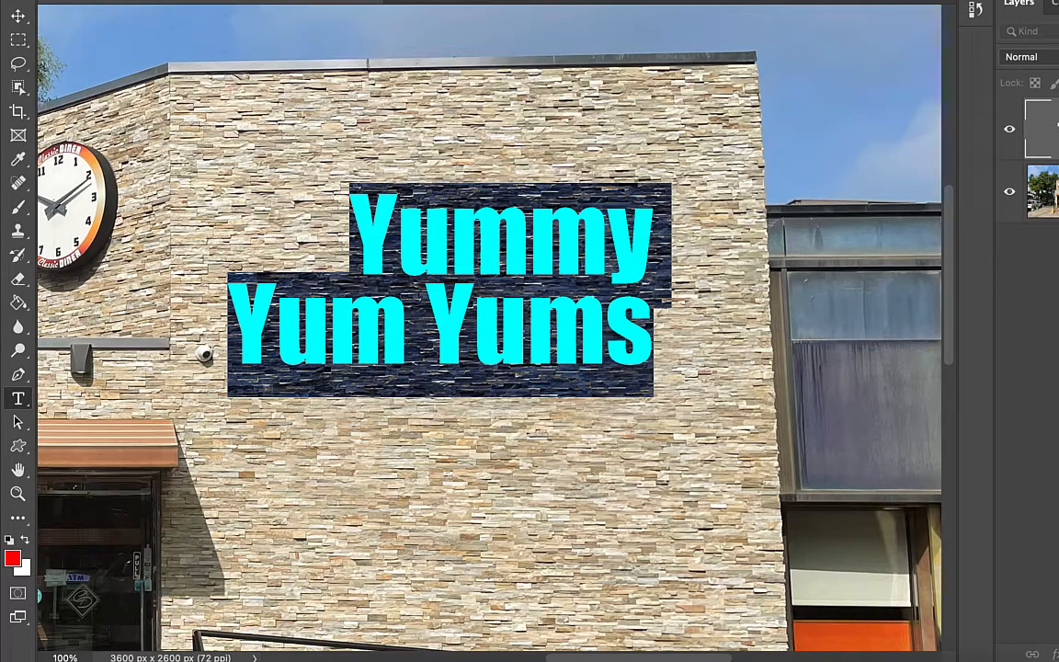
Step: Commit the sign text and add a Gradient Overlay layer style to the Yummy Yum Yums layer
click(1046, 367)
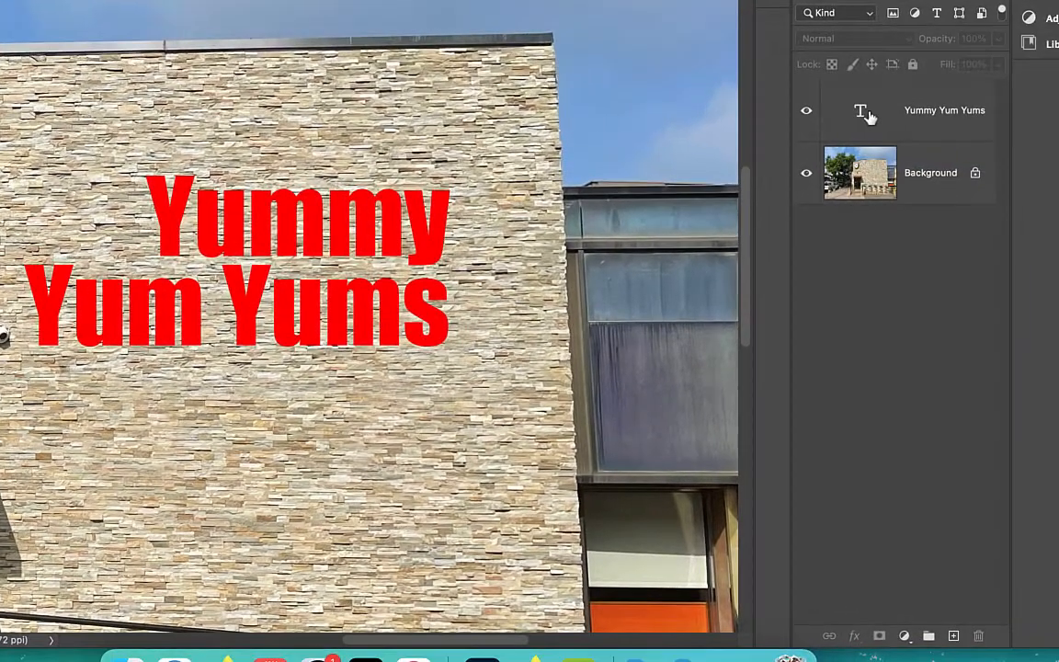
click(864, 112)
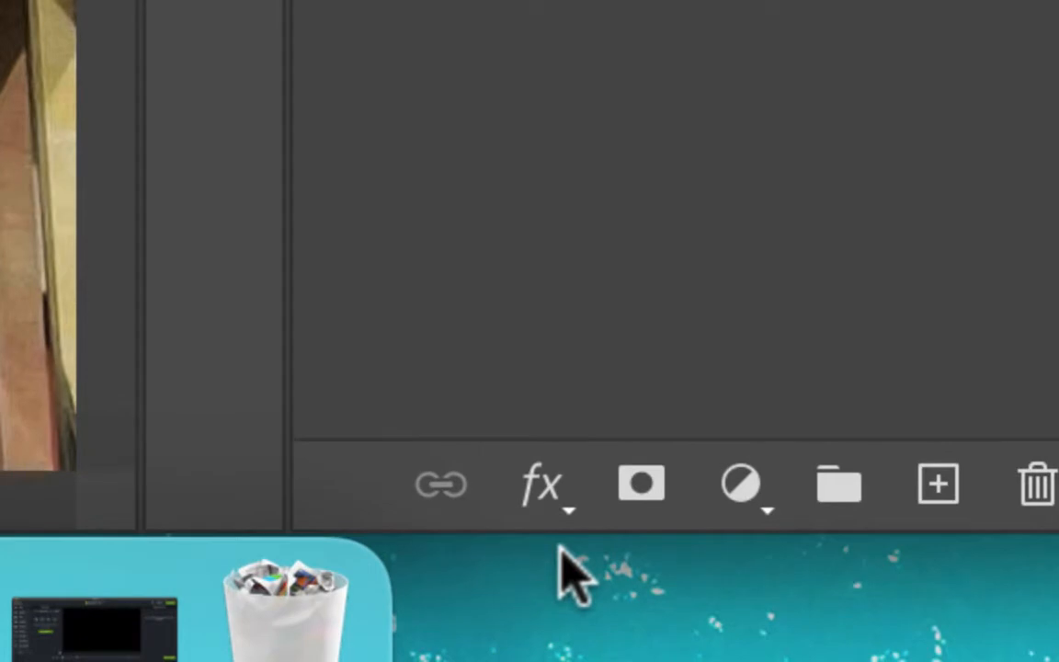
click(535, 492)
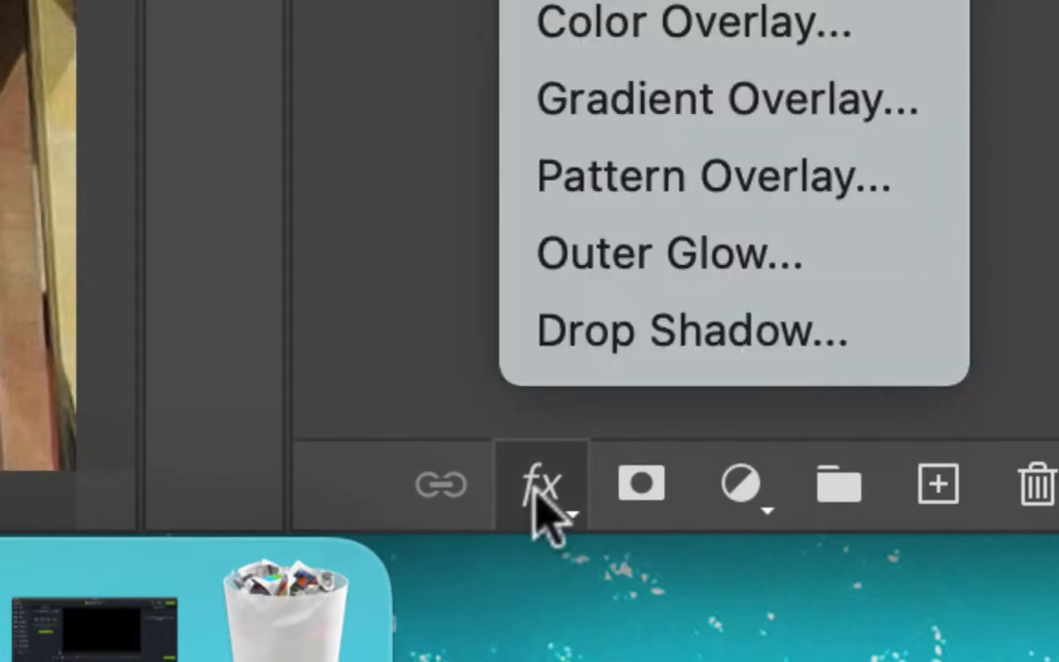
click(816, 124)
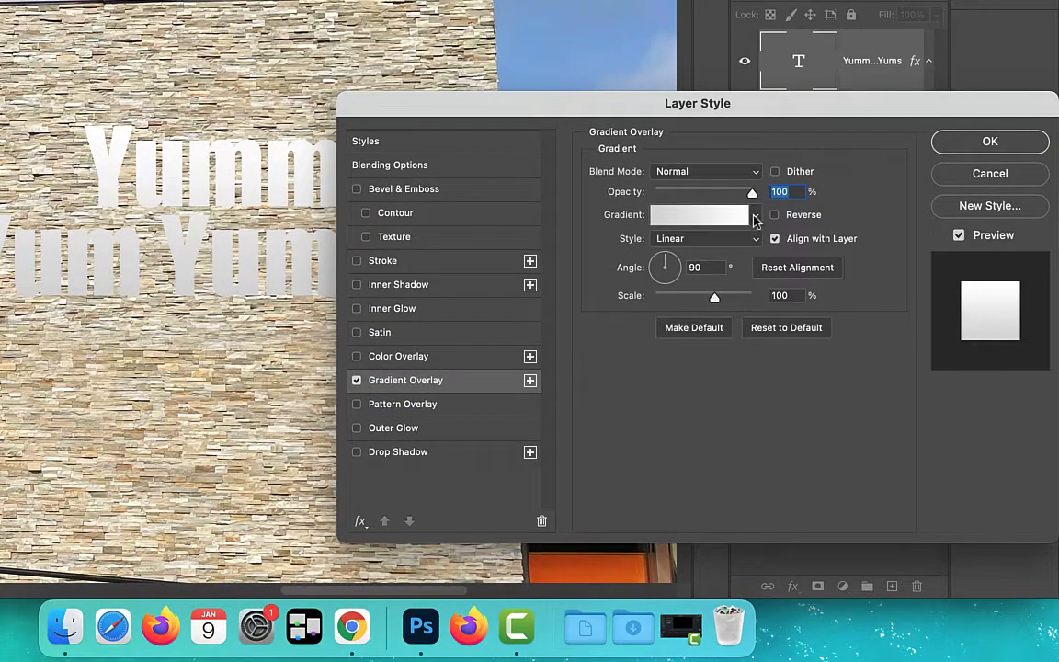
Step: Try several preset gradients on the sign text and apply the blue, yellow, blue one to the overlay
click(755, 217)
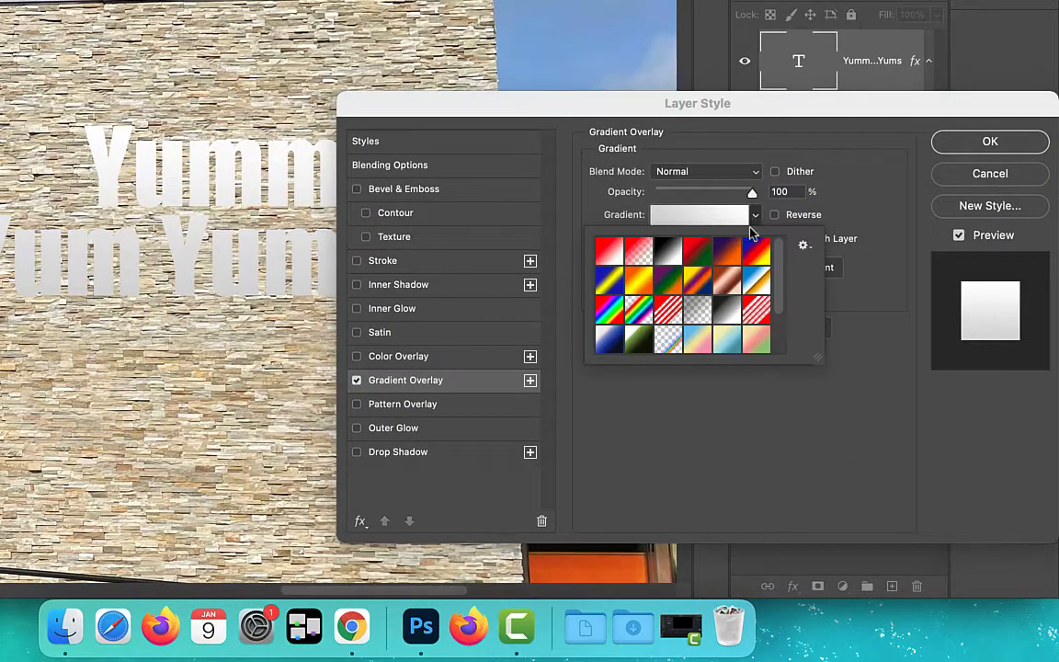
click(756, 250)
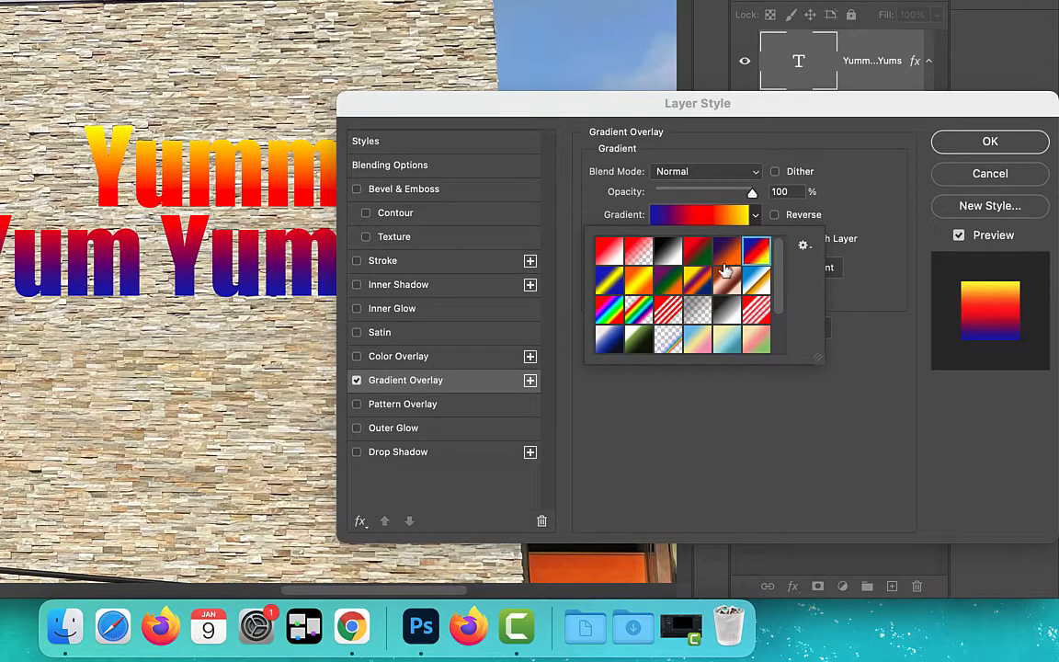
click(610, 280)
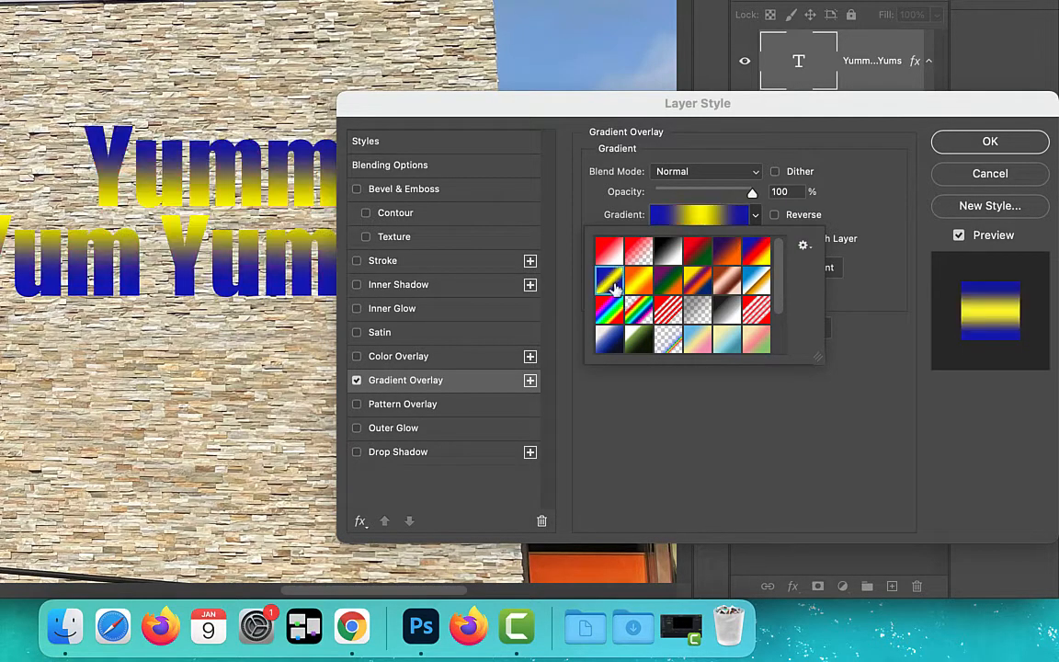
click(752, 283)
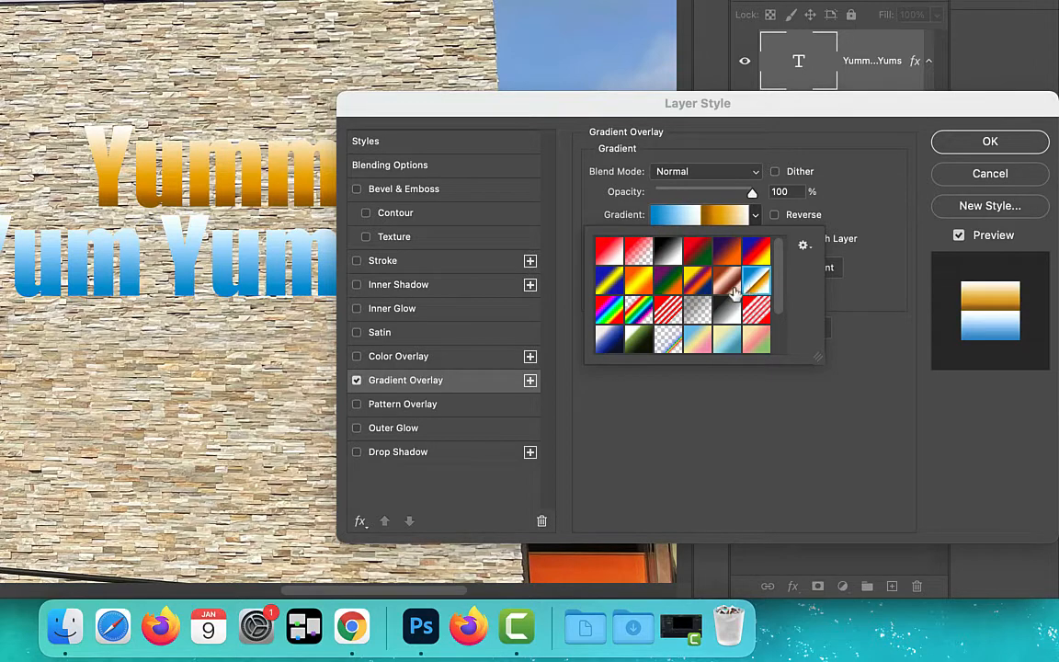
click(691, 283)
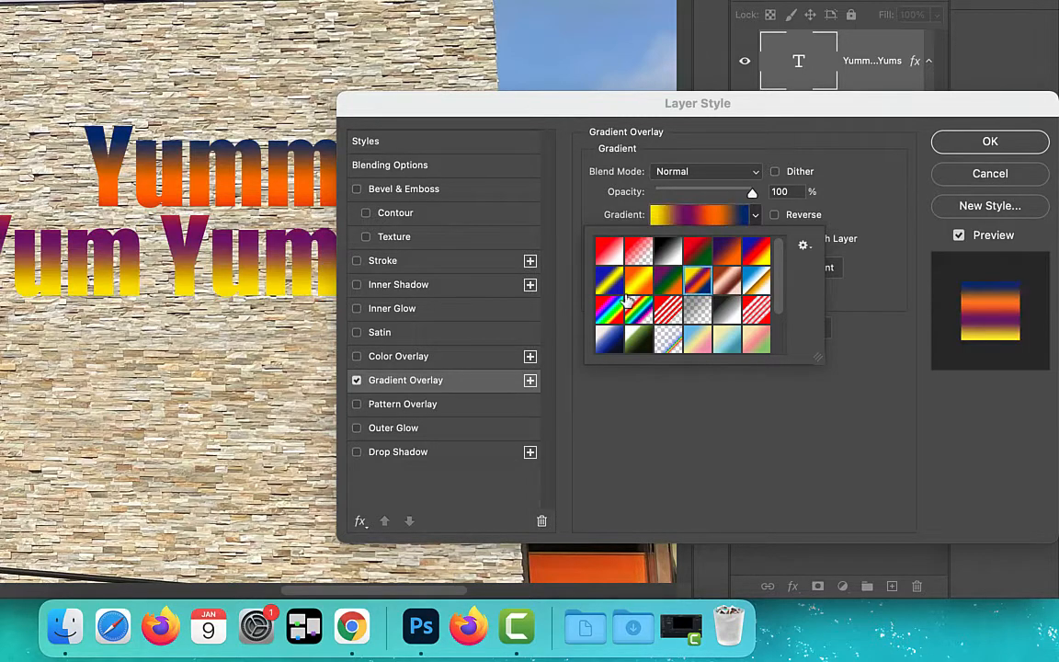
click(611, 282)
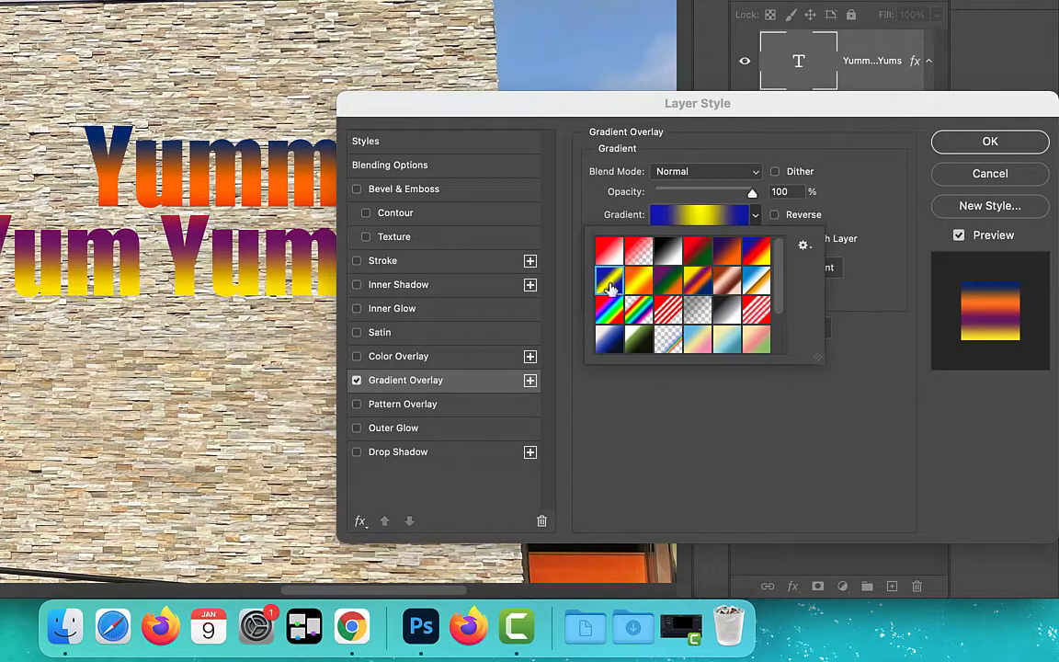
click(927, 156)
click(974, 141)
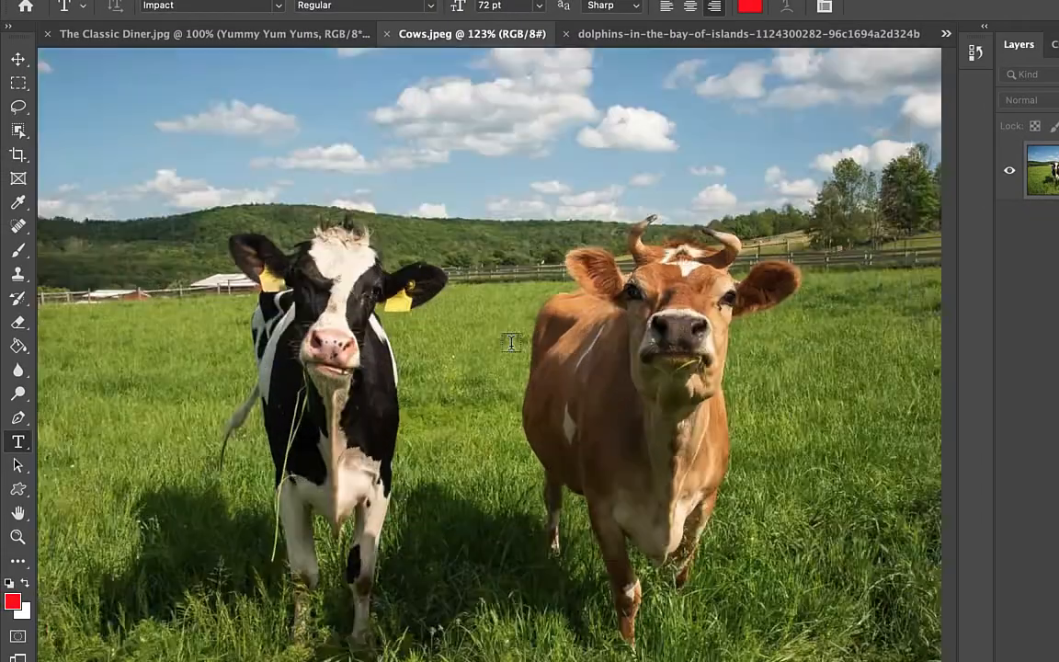
Step: In Cows.jpeg at 200% zoom, clone the diner's stone texture over the brown cow's body and undo it
scroll(511, 341, up, 2)
drag(582, 368, 444, 194)
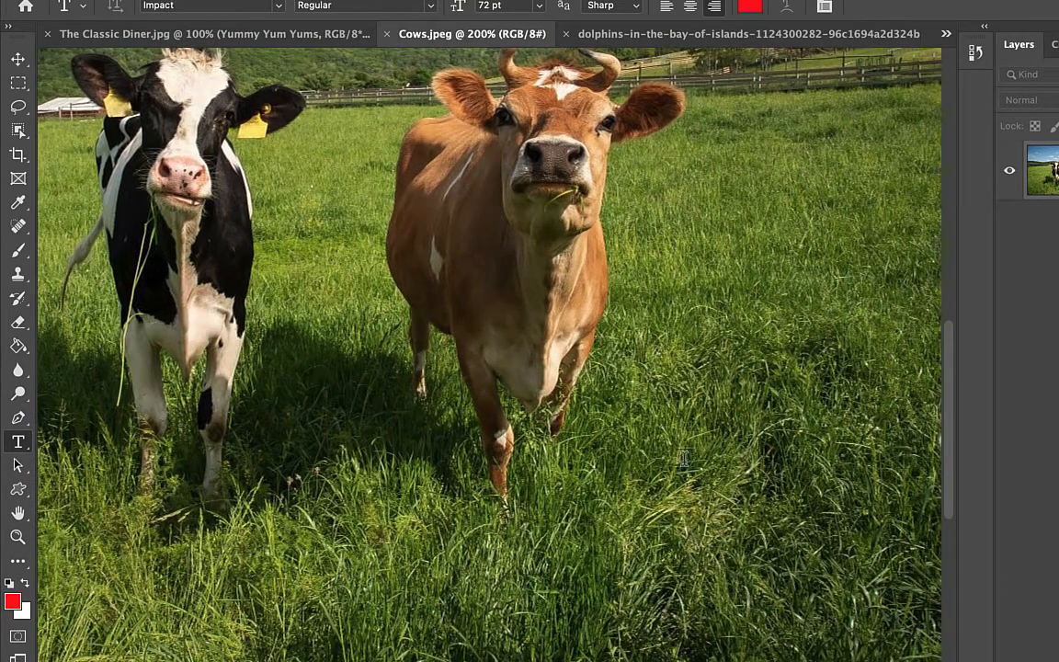
key(s)
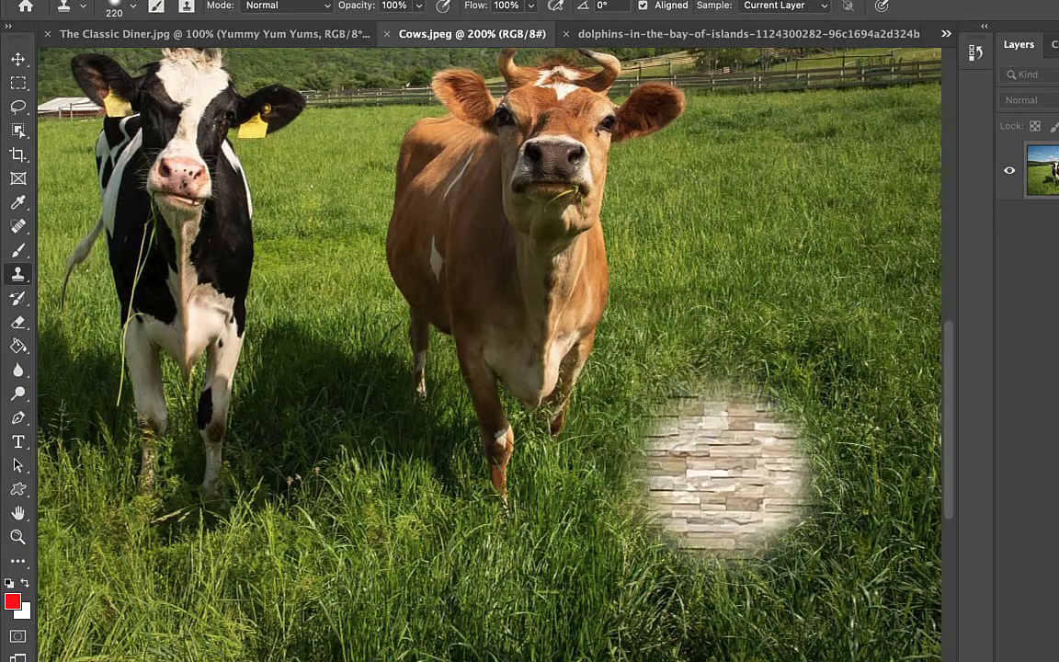
mouse_move(685, 451)
mouse_down()
mouse_move(411, 411)
mouse_move(514, 329)
mouse_move(588, 318)
mouse_move(569, 276)
mouse_move(432, 267)
mouse_move(353, 285)
mouse_move(524, 514)
mouse_move(413, 496)
mouse_move(322, 432)
mouse_up()
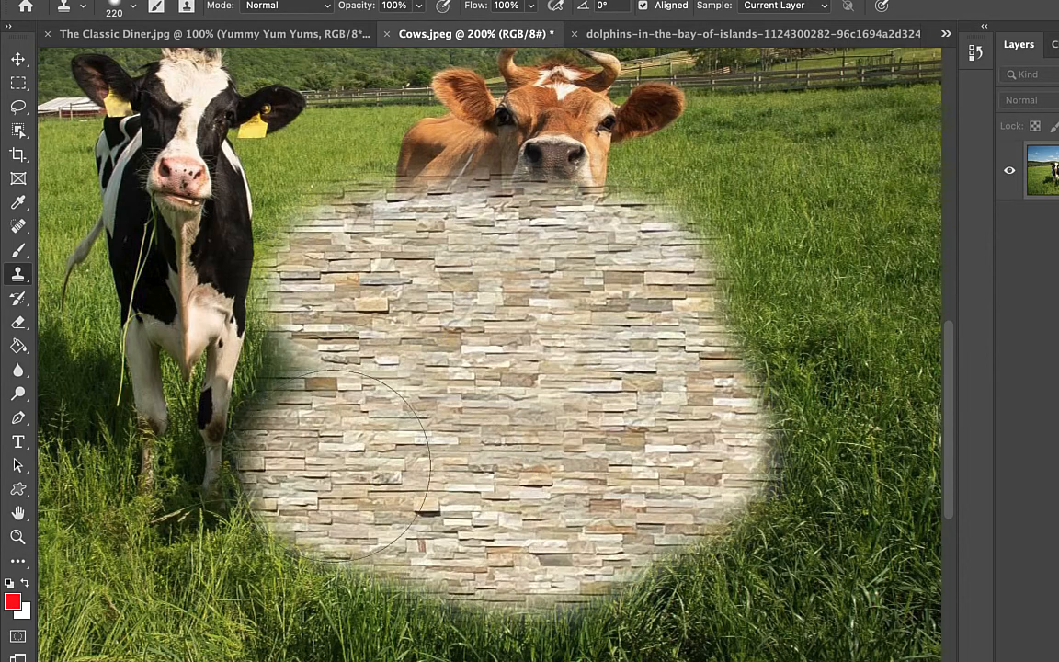
key(ctrl+z)
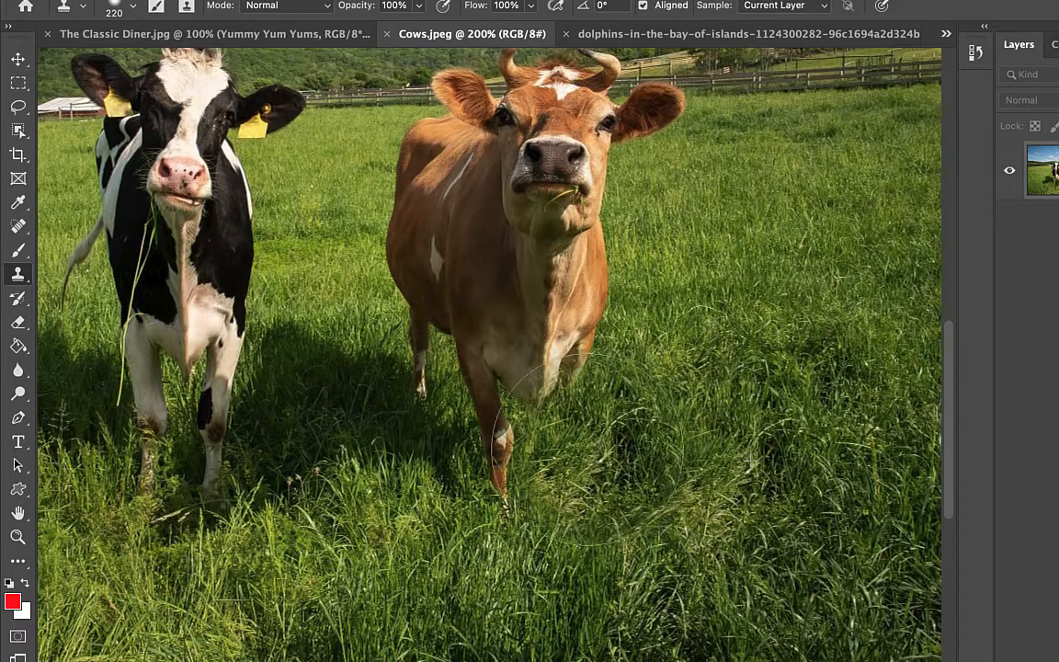
Step: Clone grass over the lower legs of the brown cow and the black-and-white cow
drag(543, 450, 491, 445)
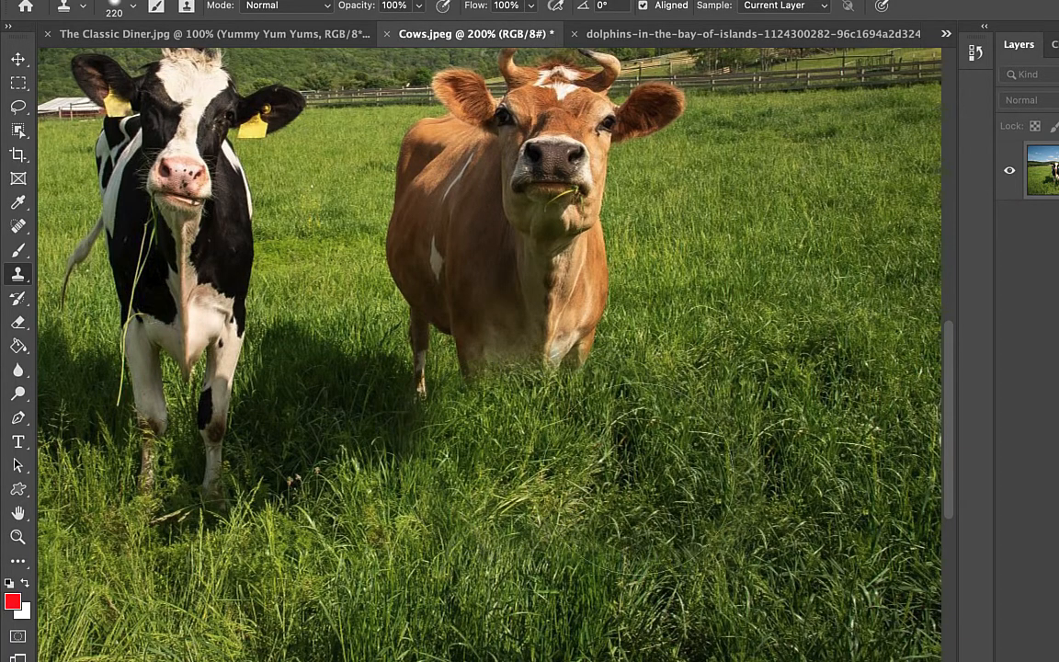
mouse_move(394, 467)
mouse_down()
mouse_move(279, 467)
mouse_move(250, 432)
mouse_move(149, 439)
mouse_up()
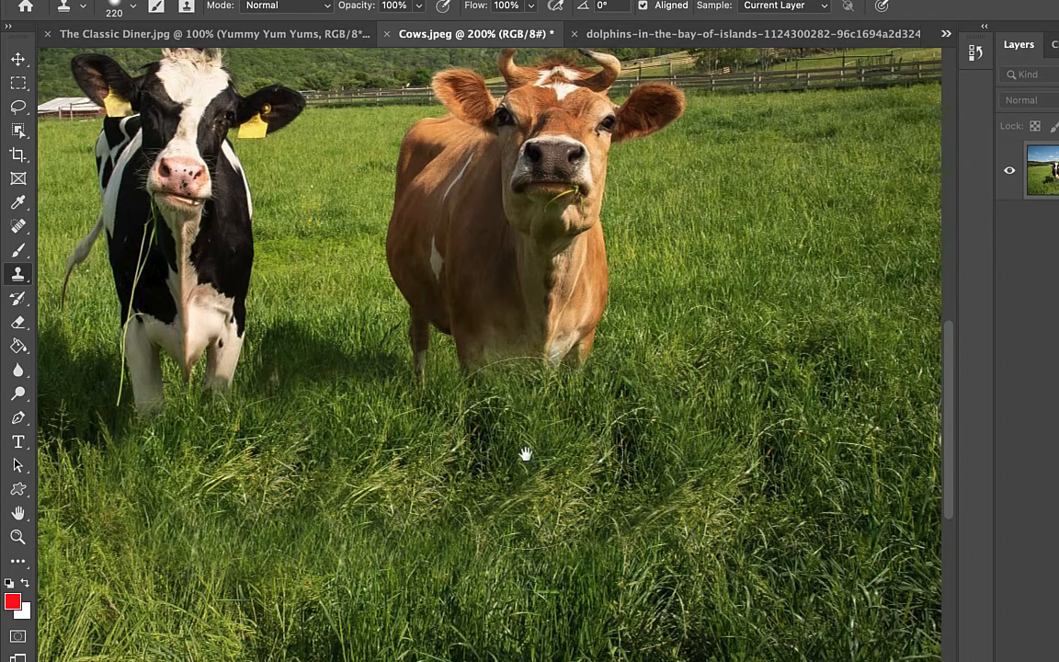
drag(525, 456, 497, 478)
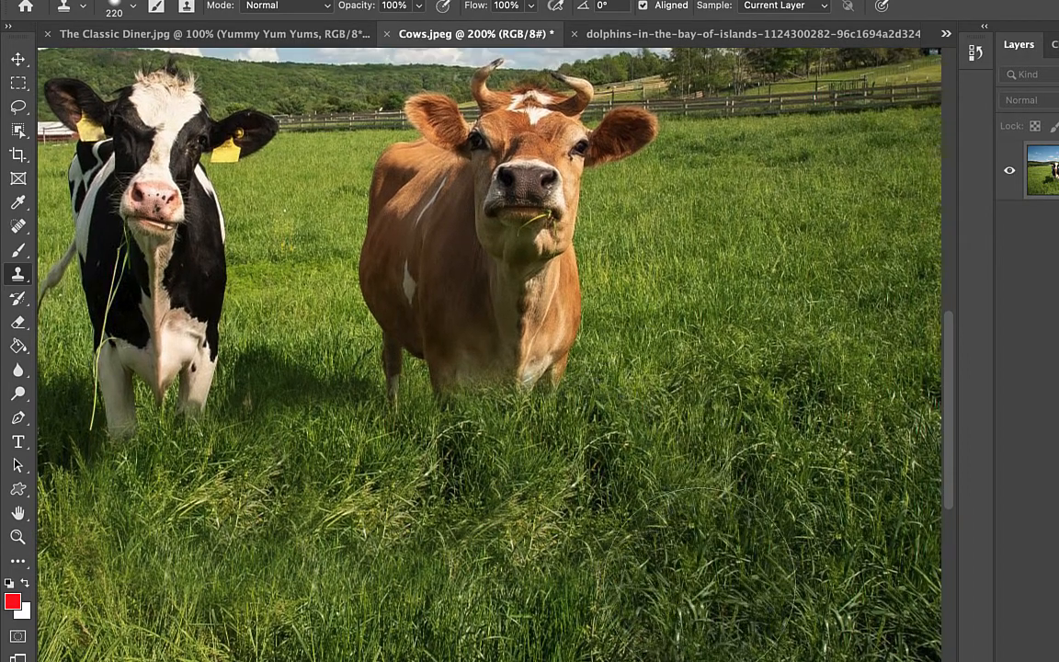
Step: Set the clone brush to 63 px with 100% hardness
right_click(618, 513)
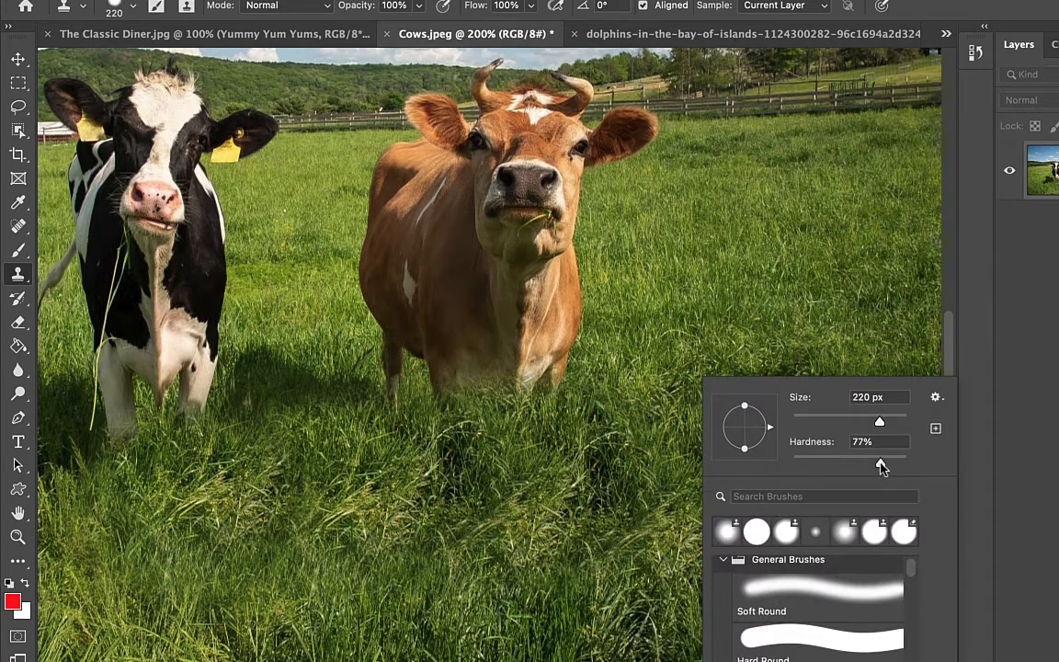
click(829, 420)
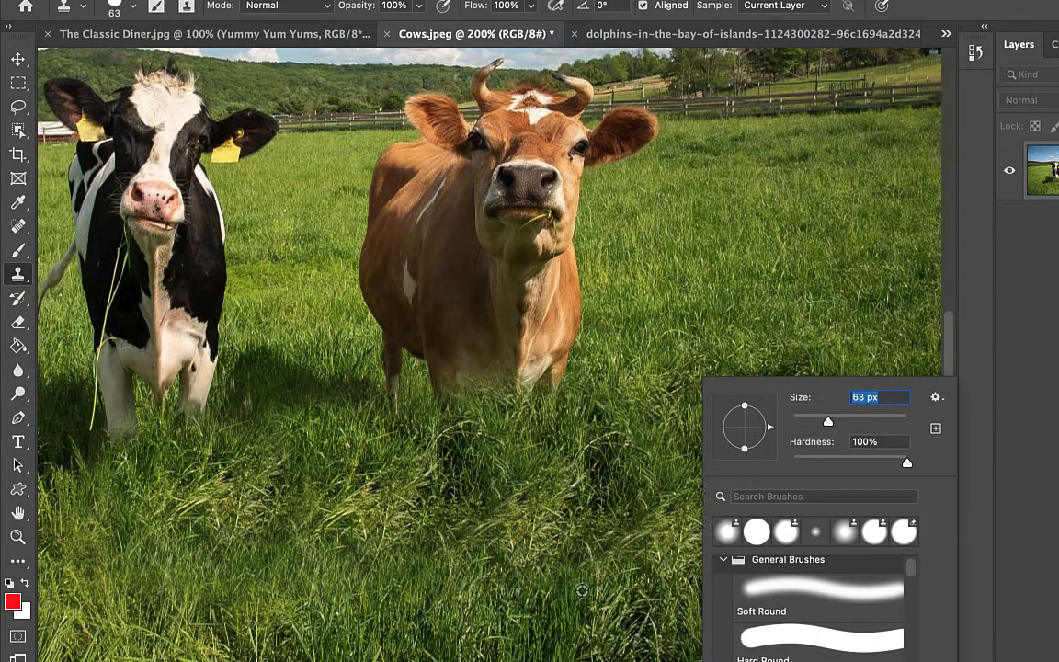
Step: Try cloning the dark foreground grass across the brown cow's face and undo the stroke
alt+click(611, 575)
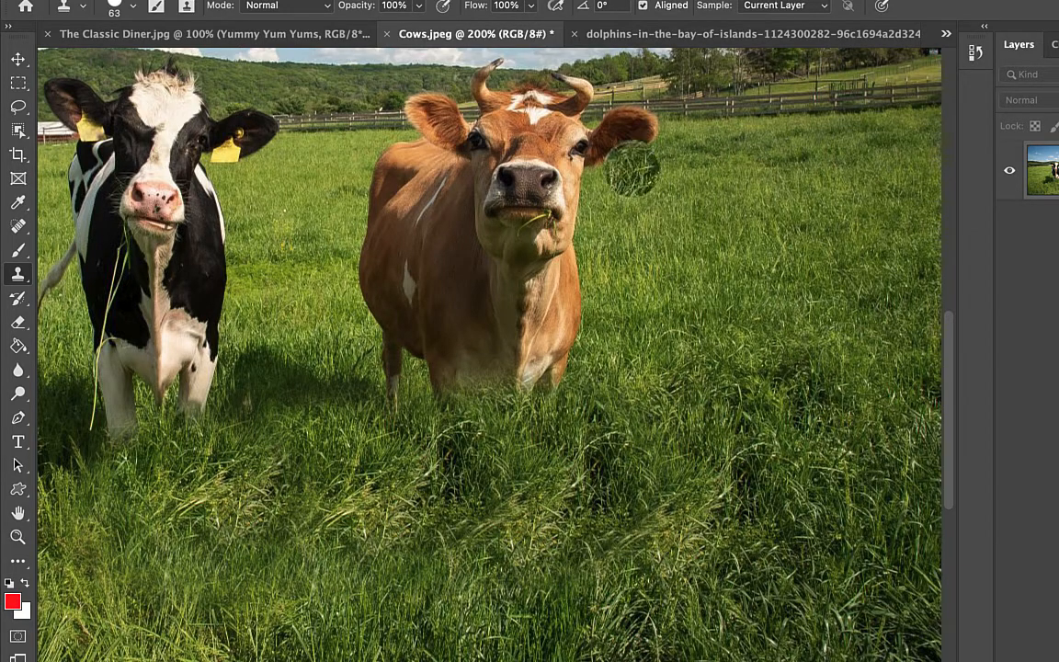
drag(623, 165, 418, 157)
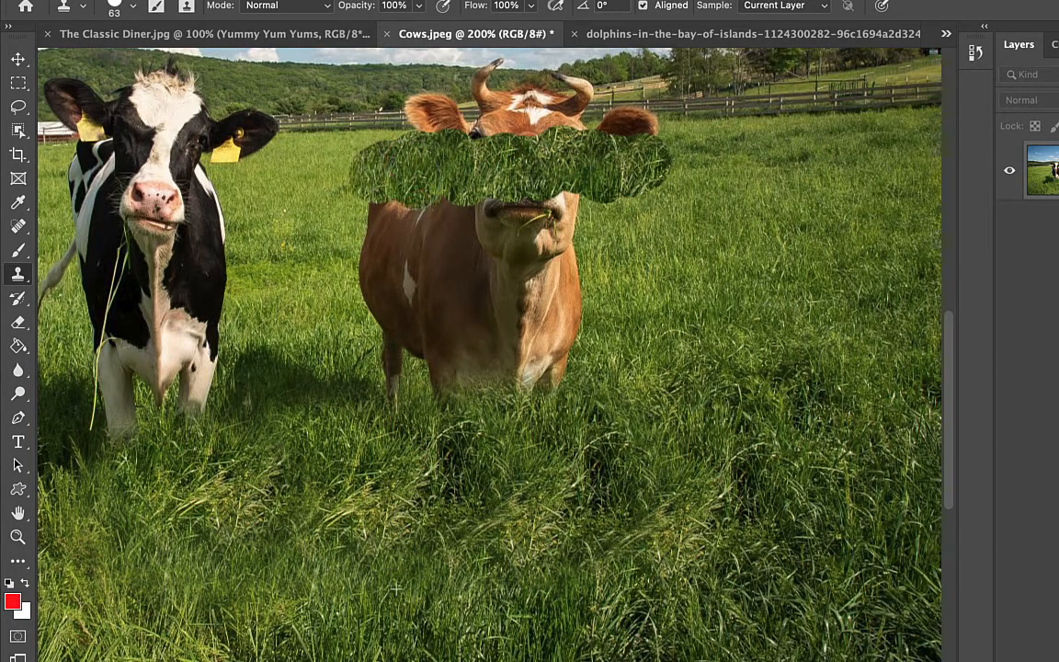
key(ctrl+plus)
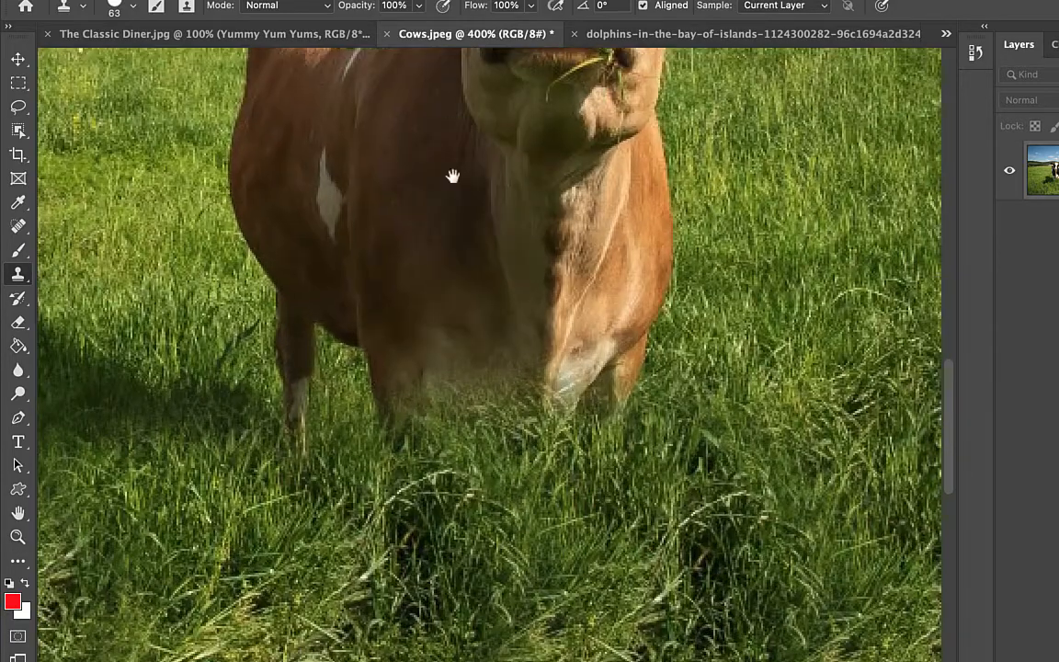
drag(451, 173, 597, 471)
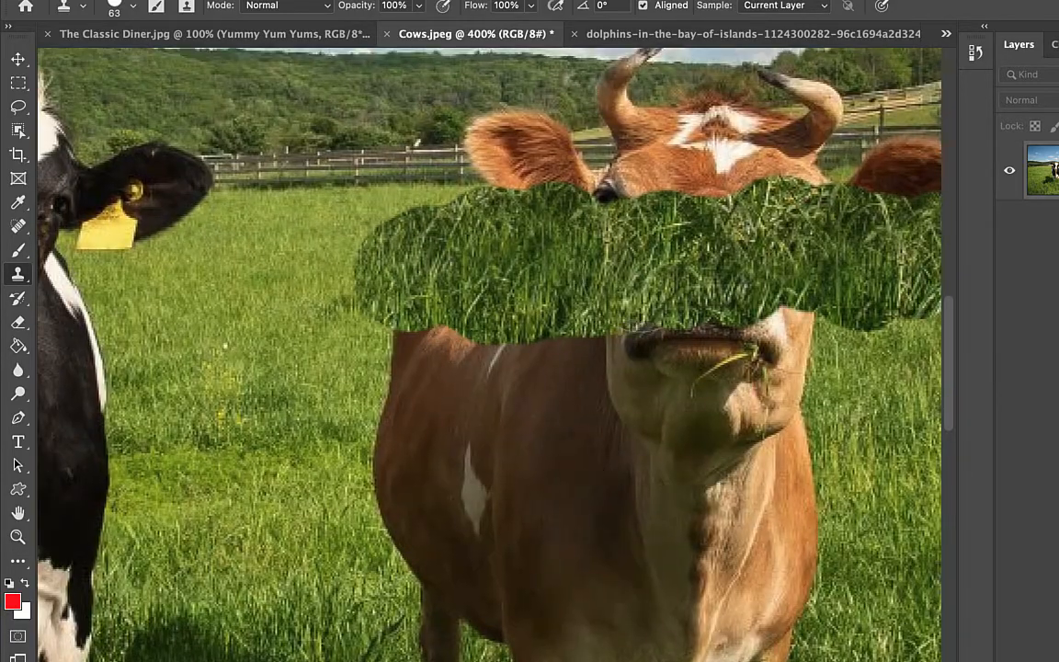
key(ctrl+z)
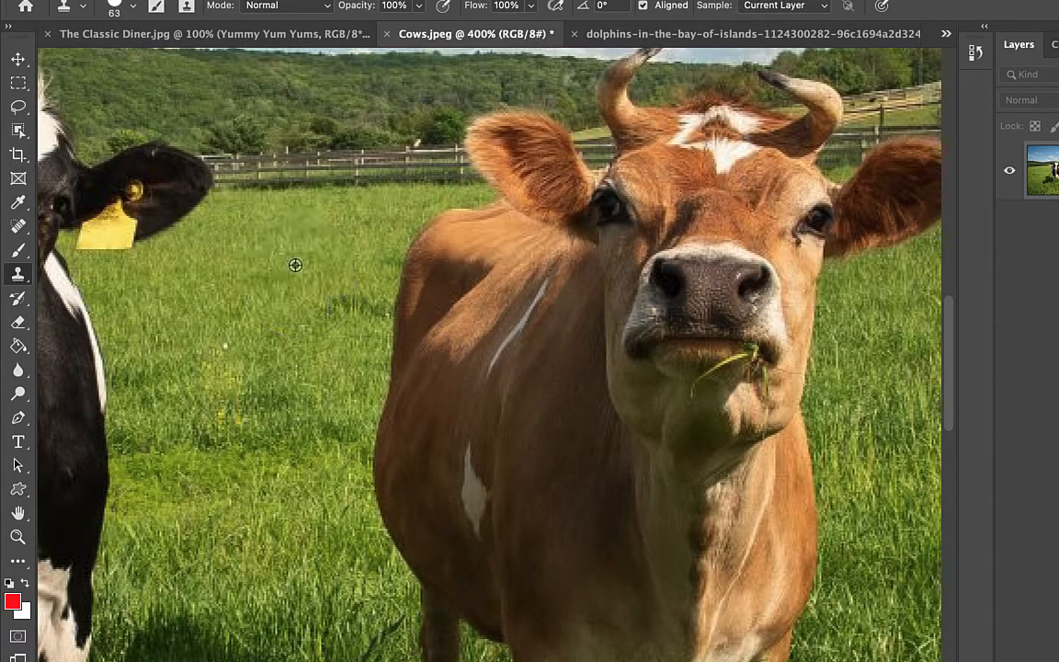
Step: Clone the light pasture grass over the upper part of the brown cow's back and set the brush hardness to 36%
alt+click(309, 269)
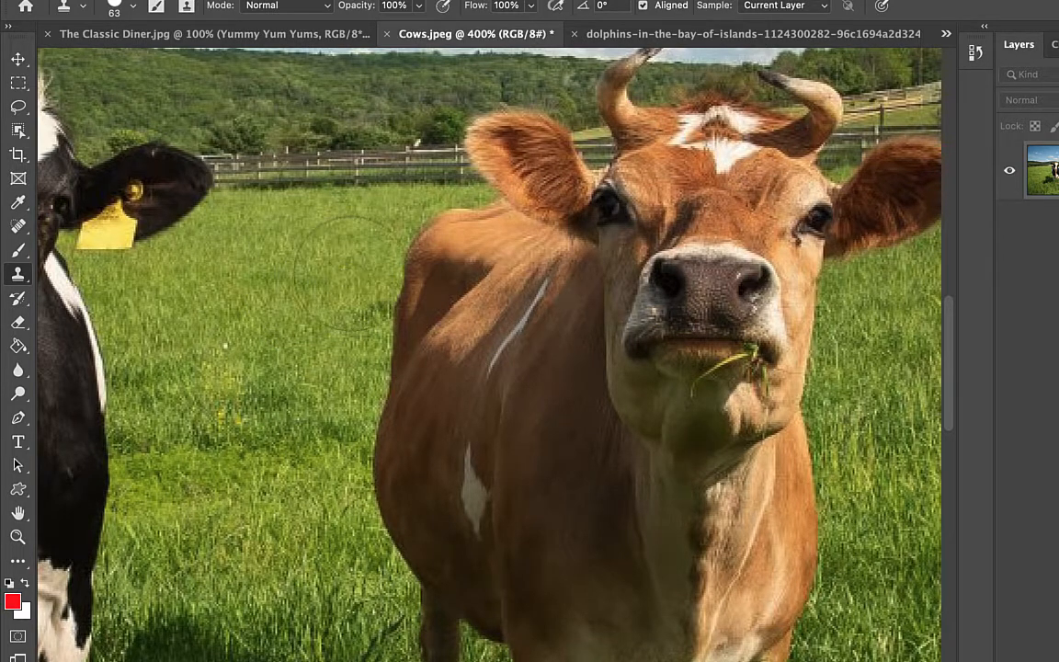
drag(379, 268, 507, 277)
alt+click(297, 293)
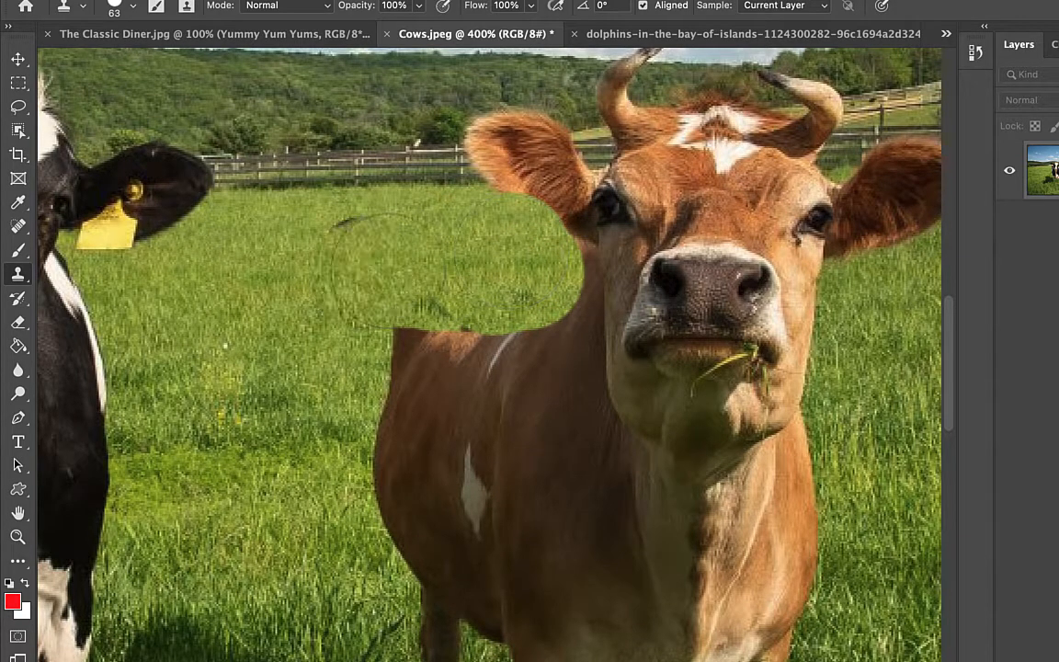
right_click(412, 265)
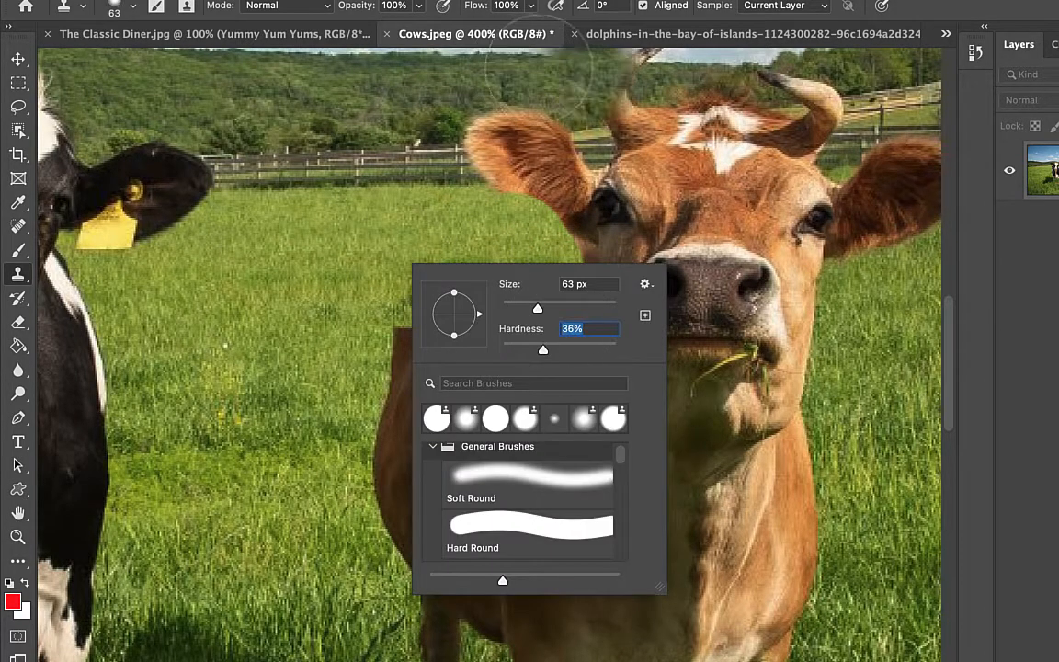
Step: Switch to the dolphins picture and zoom in to 200% on the lower dolphin
click(613, 38)
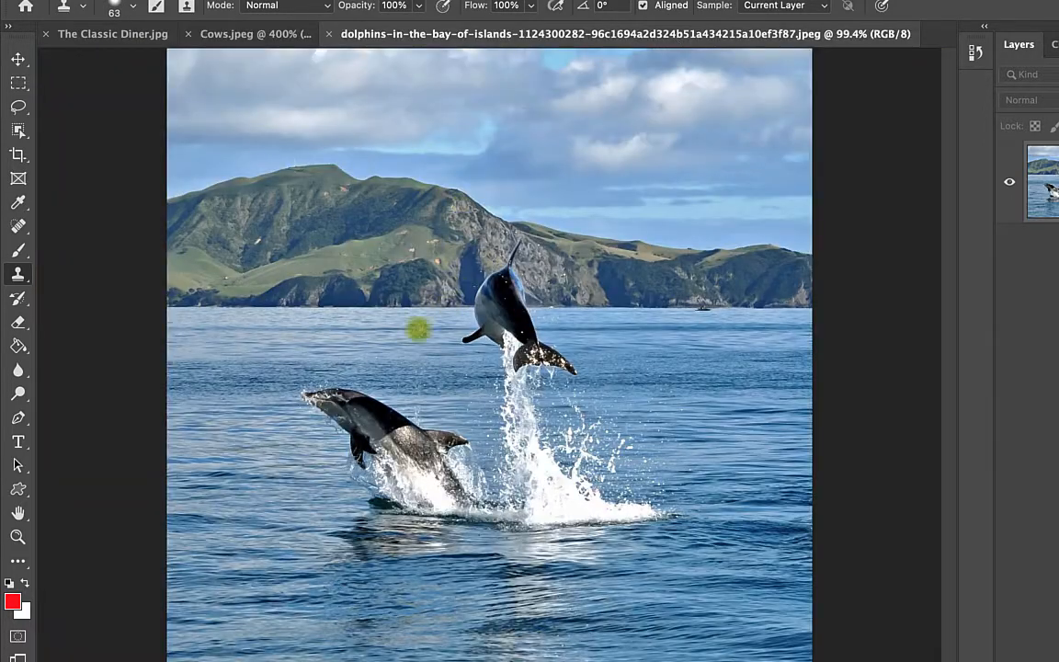
key(super+1)
key(super+equal)
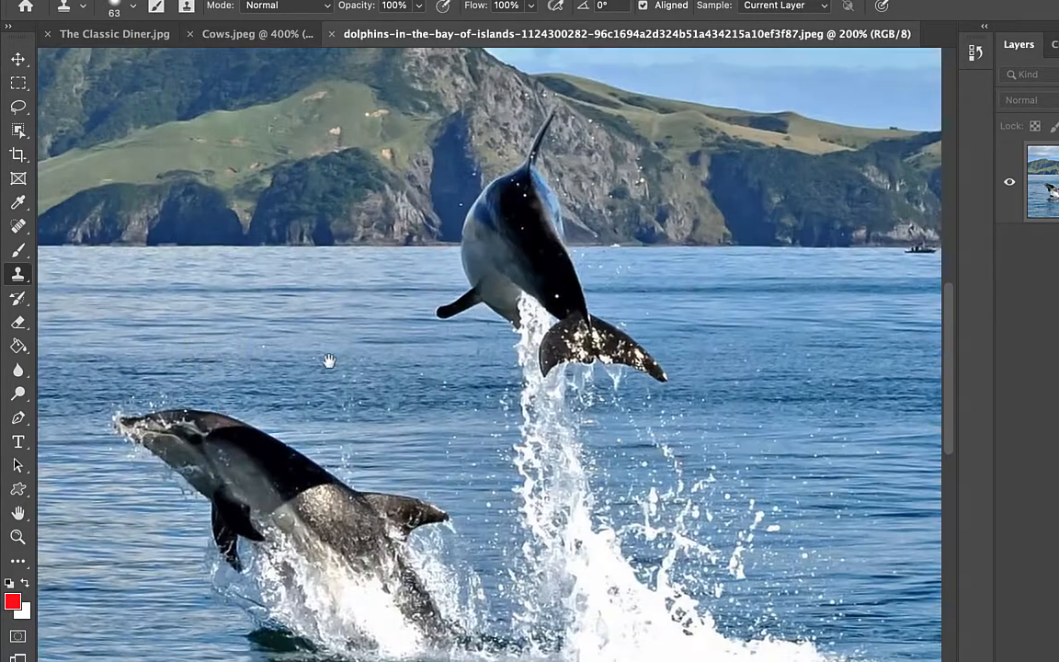
drag(211, 338, 526, 284)
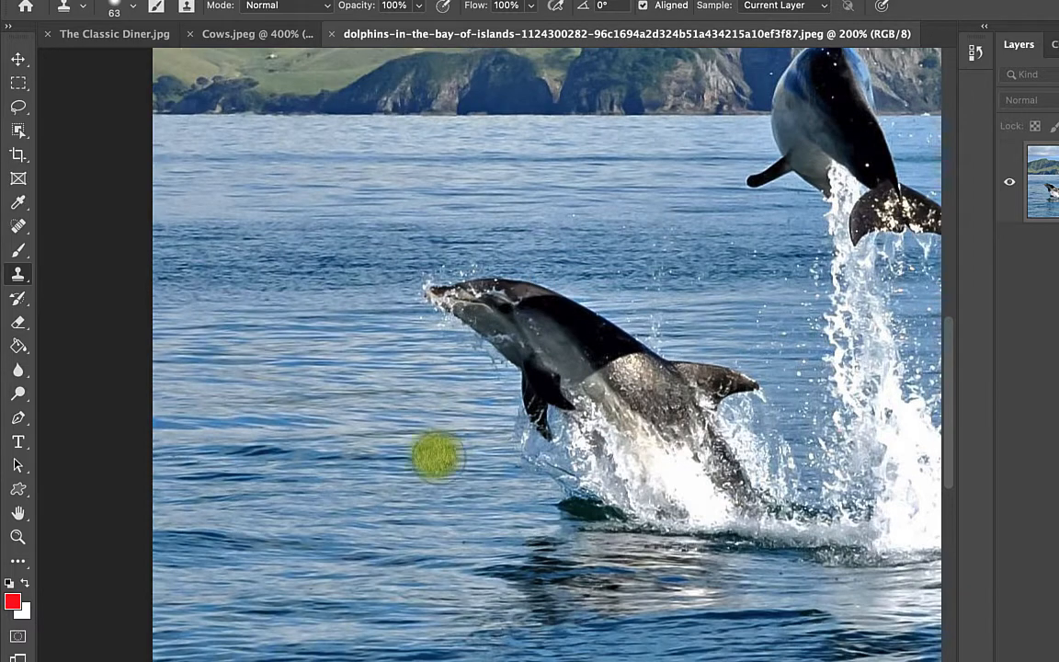
Step: Try cloning grass from the cow picture over the water beside the lower dolphin and undo it
mouse_move(437, 455)
mouse_down()
mouse_move(427, 414)
mouse_move(529, 386)
mouse_move(386, 345)
mouse_move(335, 386)
mouse_up()
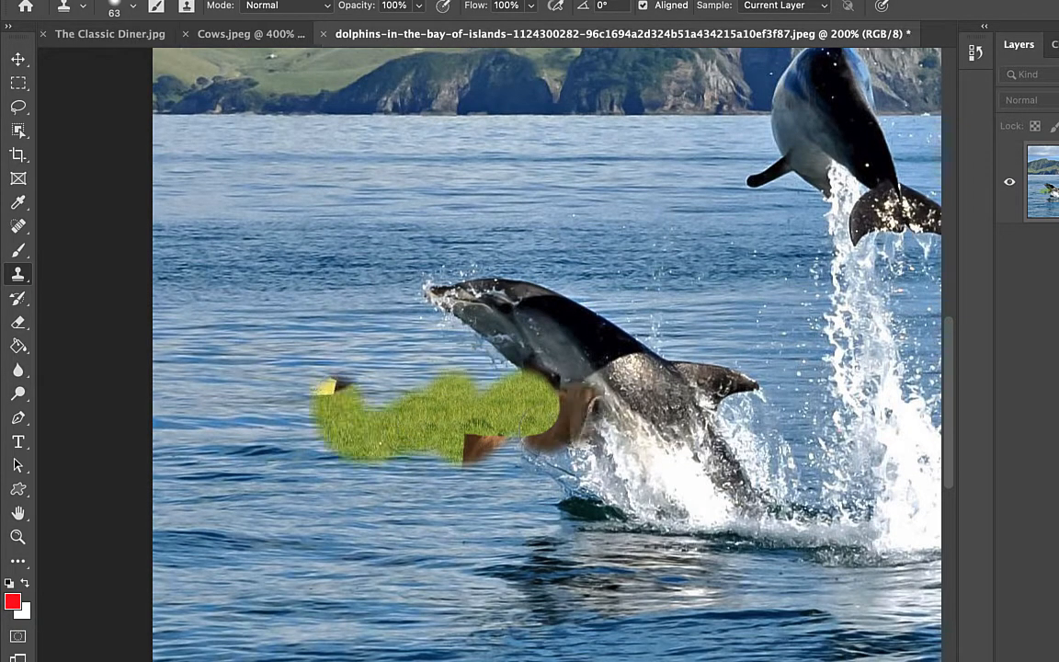
key(super+z)
key(super+z)
key(super+z)
key(super+z)
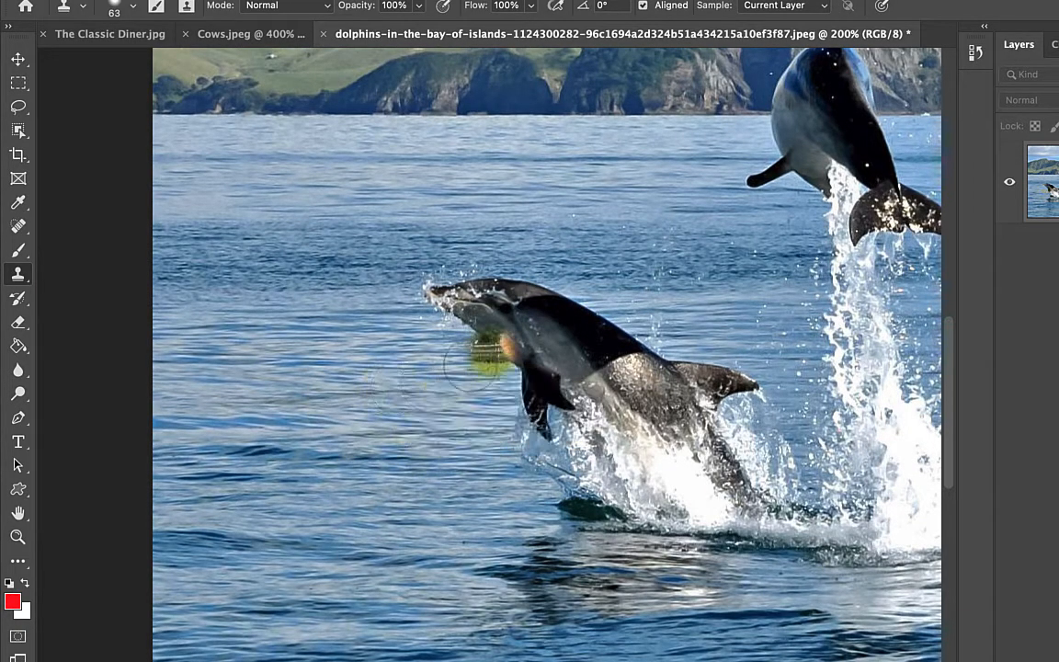
Step: Set the clone brush to 236 px and 22% hardness, and clone open water over the whole lower dolphin
mouse_move(585, 354)
mouse_down()
mouse_move(305, 375)
mouse_move(424, 287)
mouse_move(528, 322)
mouse_up()
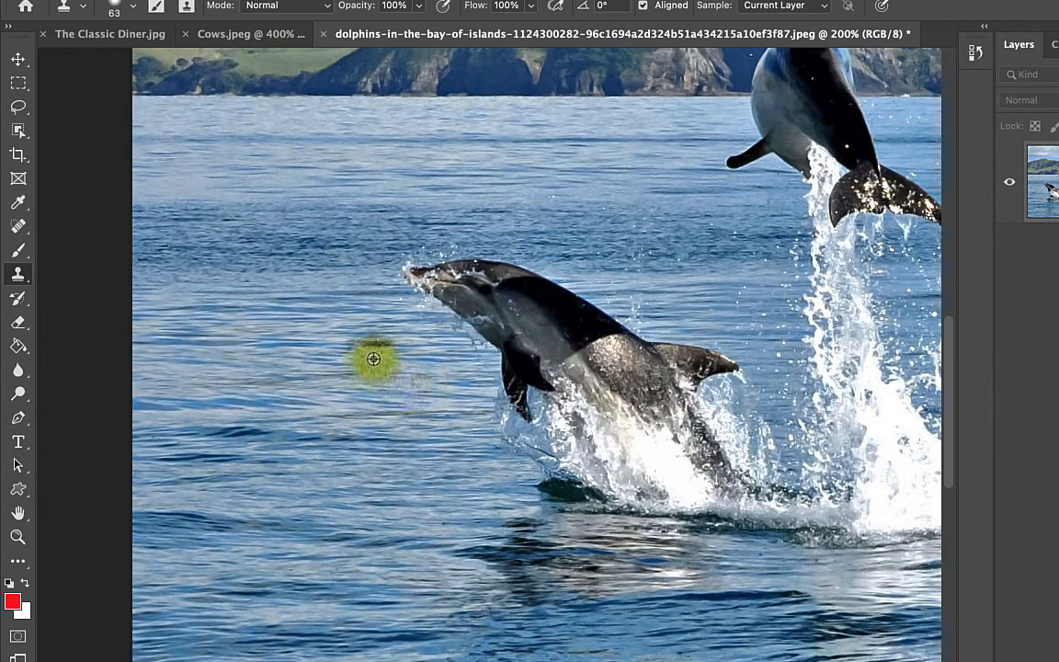
right_click(455, 415)
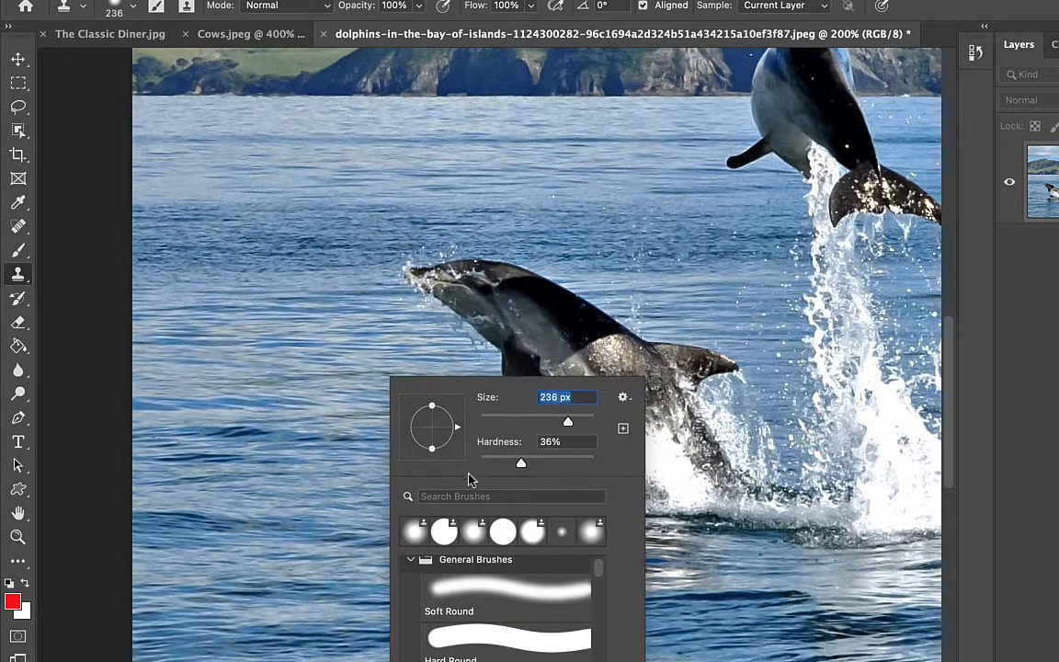
drag(521, 462, 506, 463)
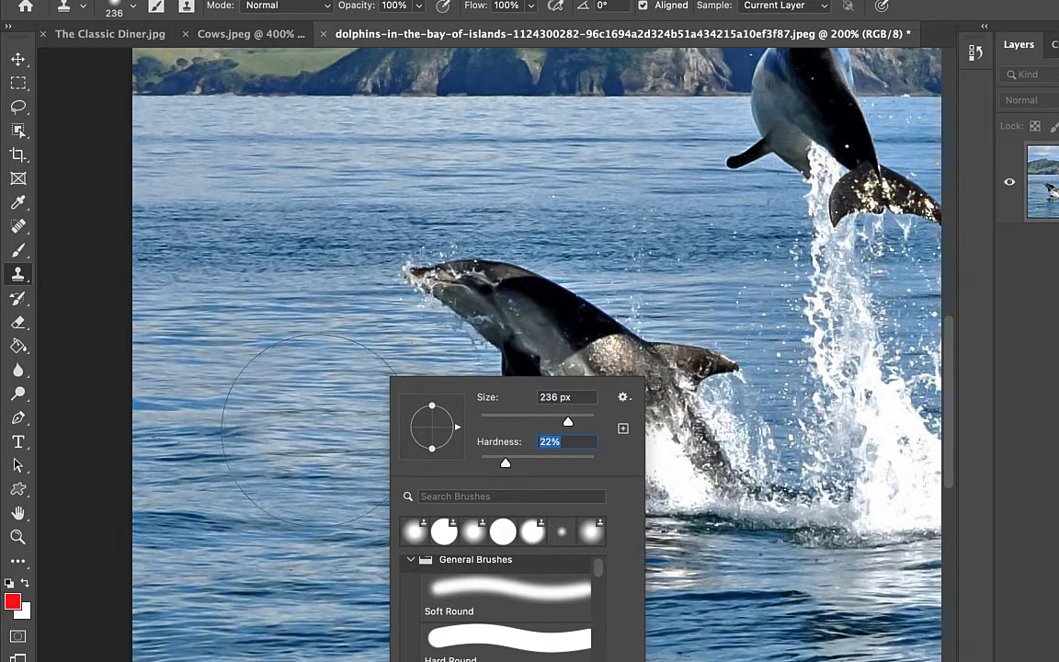
alt+click(302, 426)
mouse_move(491, 405)
mouse_down()
mouse_move(496, 372)
mouse_move(607, 424)
mouse_move(602, 386)
mouse_move(621, 363)
mouse_move(570, 349)
mouse_move(541, 361)
mouse_up()
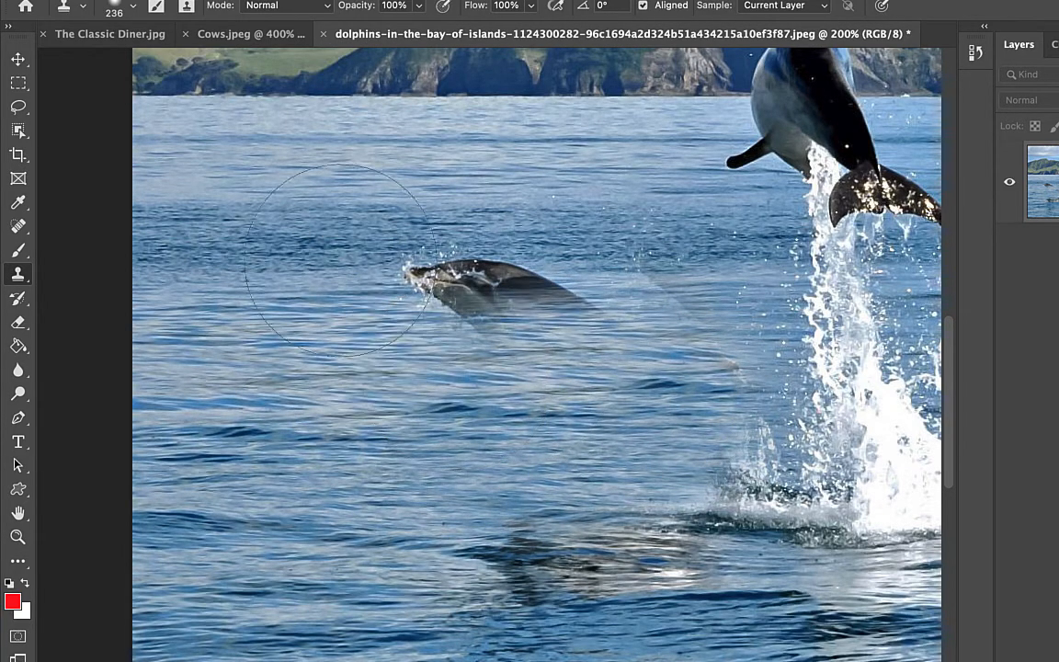
drag(338, 260, 624, 299)
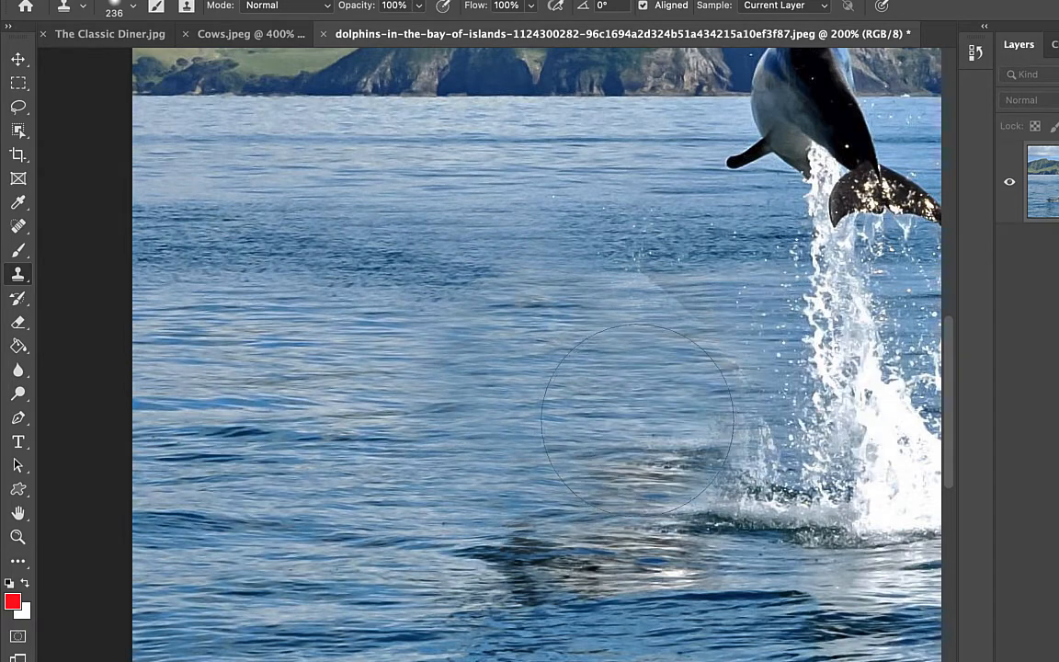
Step: Return to The Classic Diner.jpg and slightly enlarge the Yummy Yum Yums sign text with Free Transform
click(104, 35)
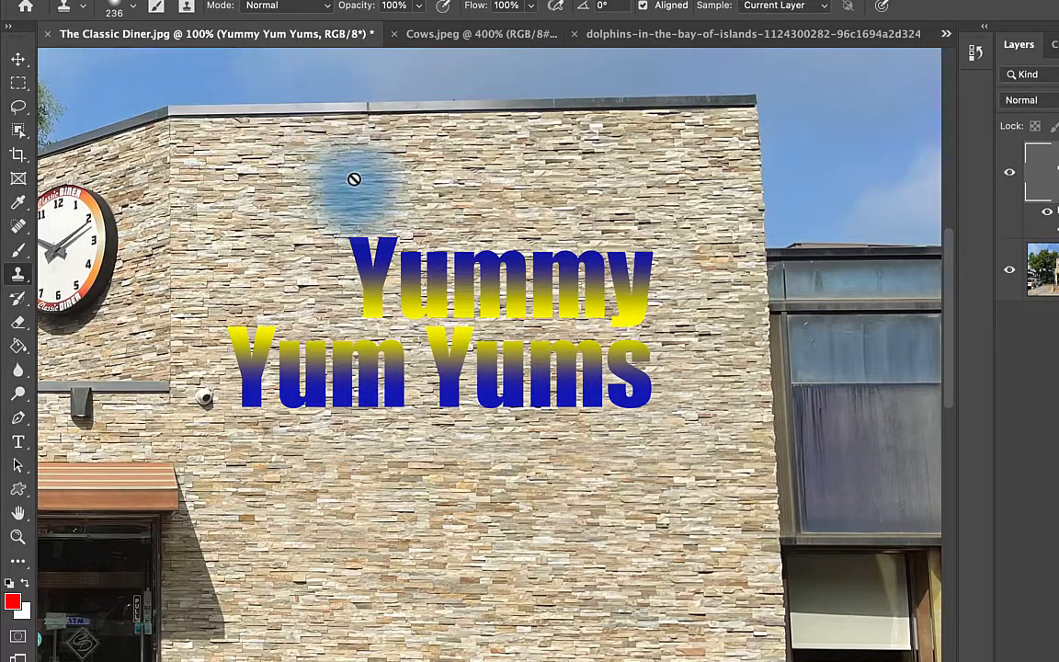
key(v)
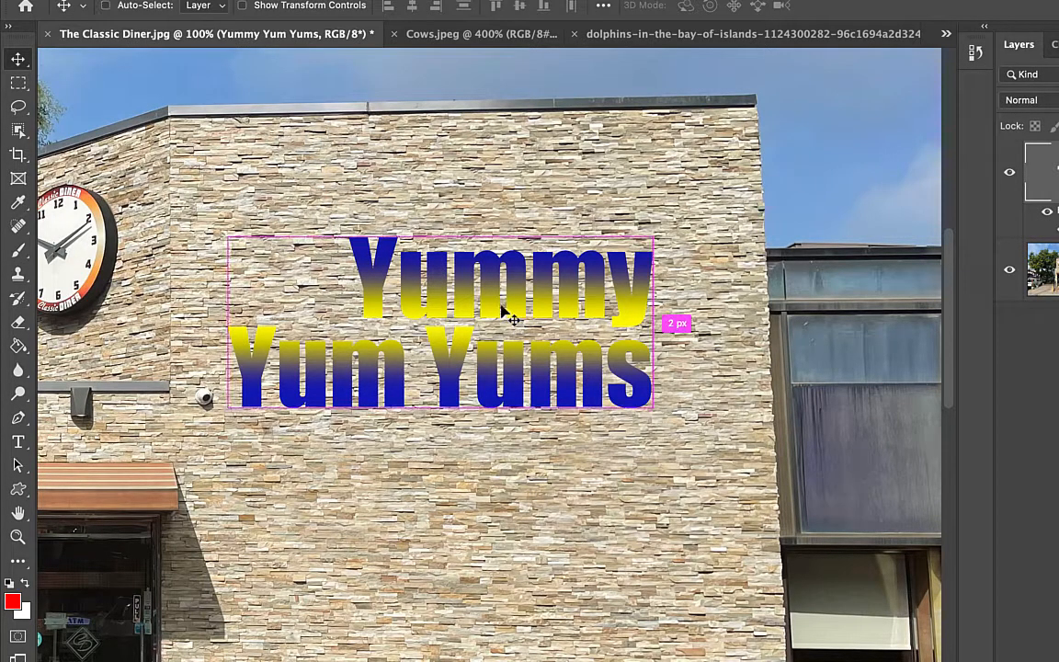
key(ctrl+t)
drag(656, 445, 676, 461)
click(933, 7)
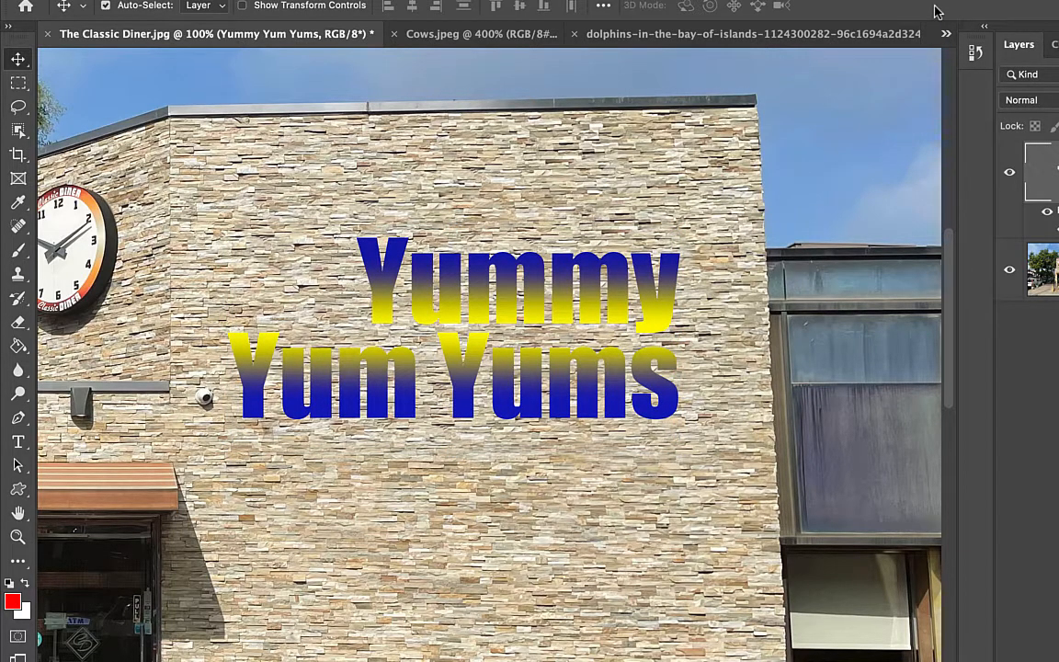
click(788, 0)
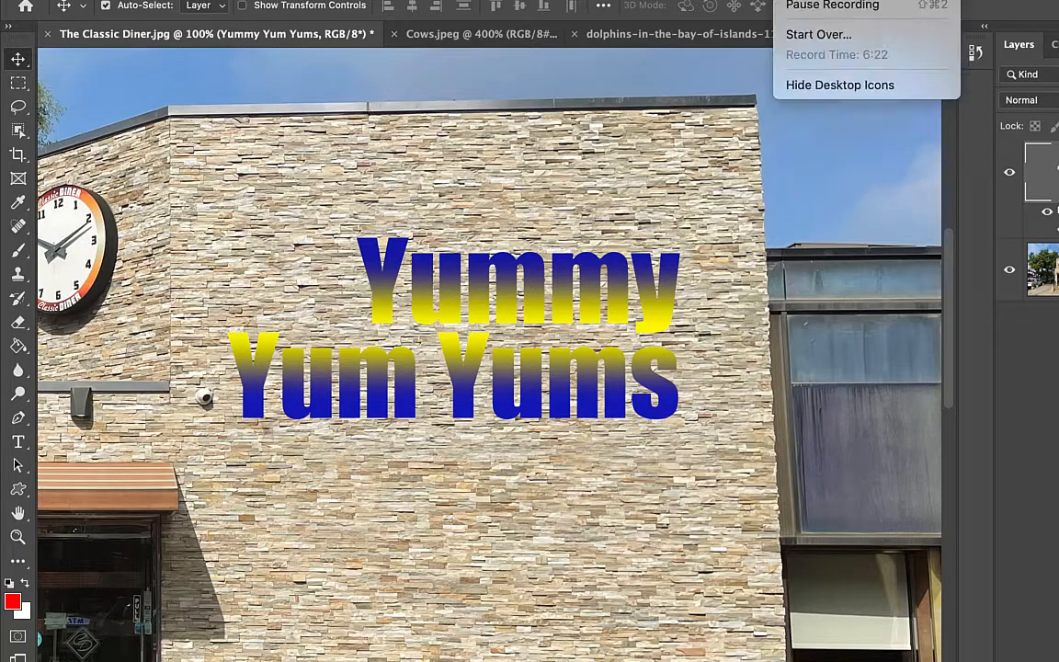